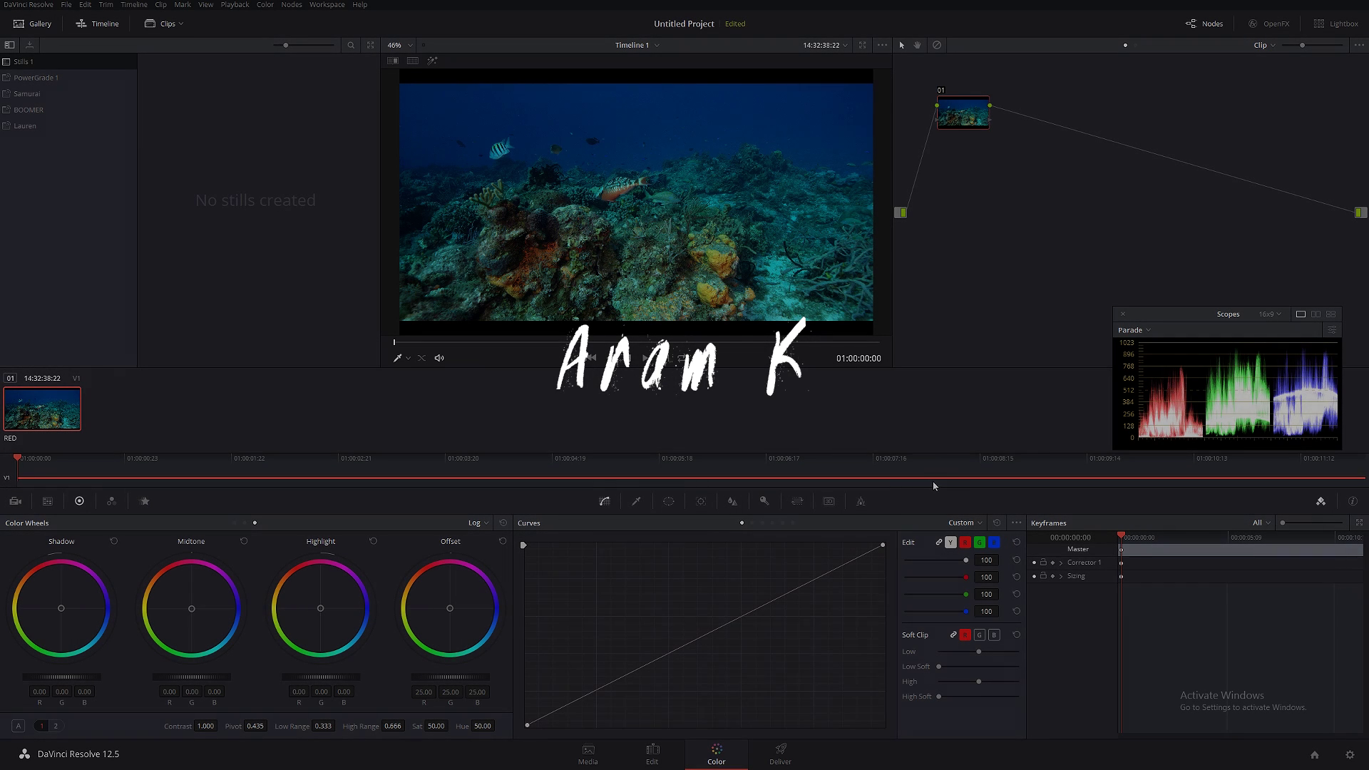
Add serial node 02 after node 01 with Alt+S, previewing the Curves mode list.
left_click(966, 524)
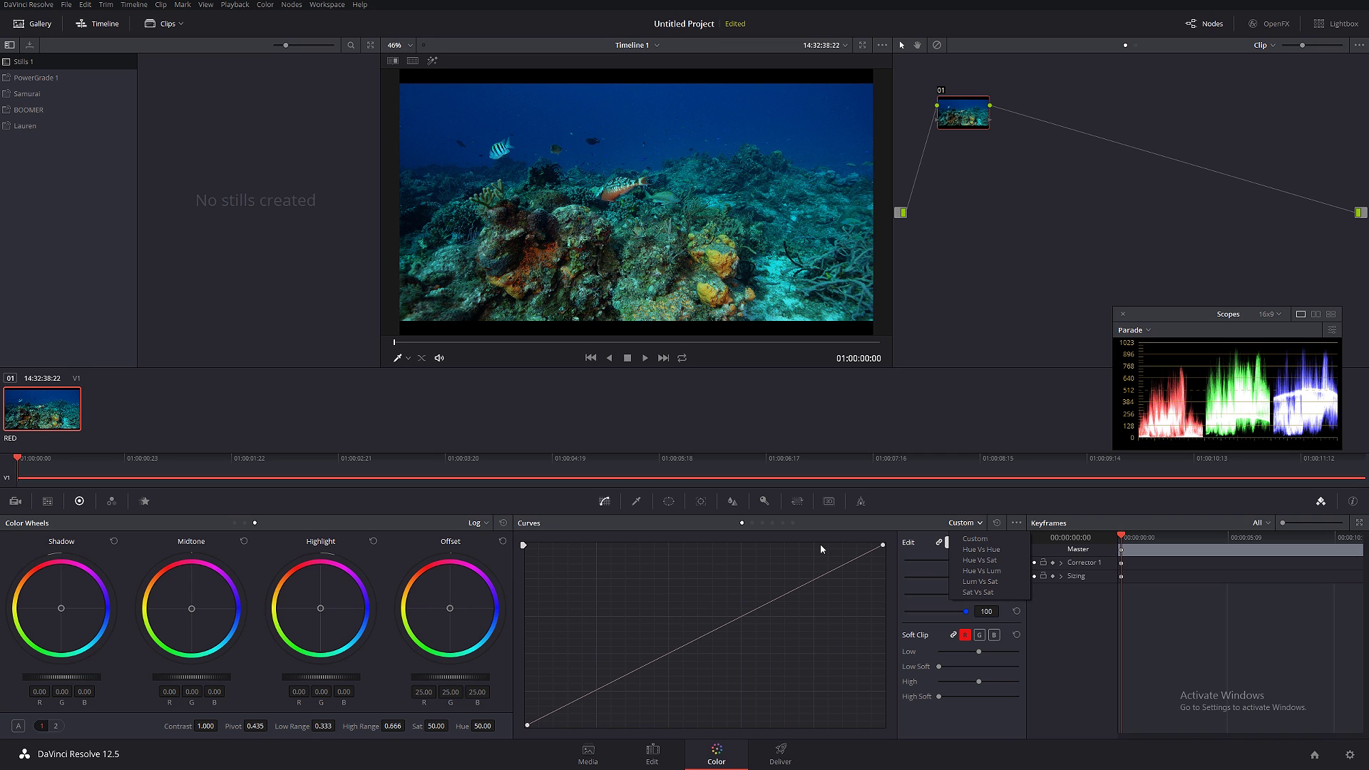
key("alt+s")
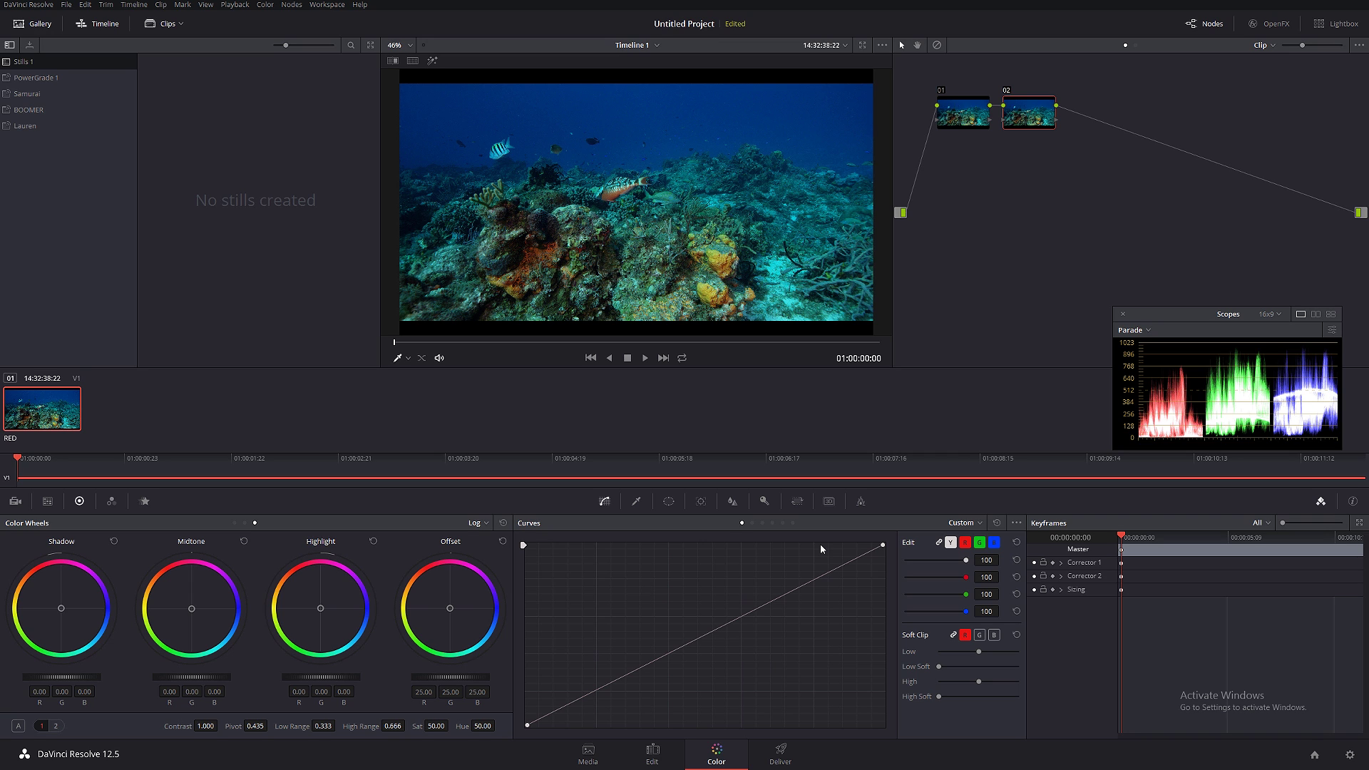
left_click(964, 525)
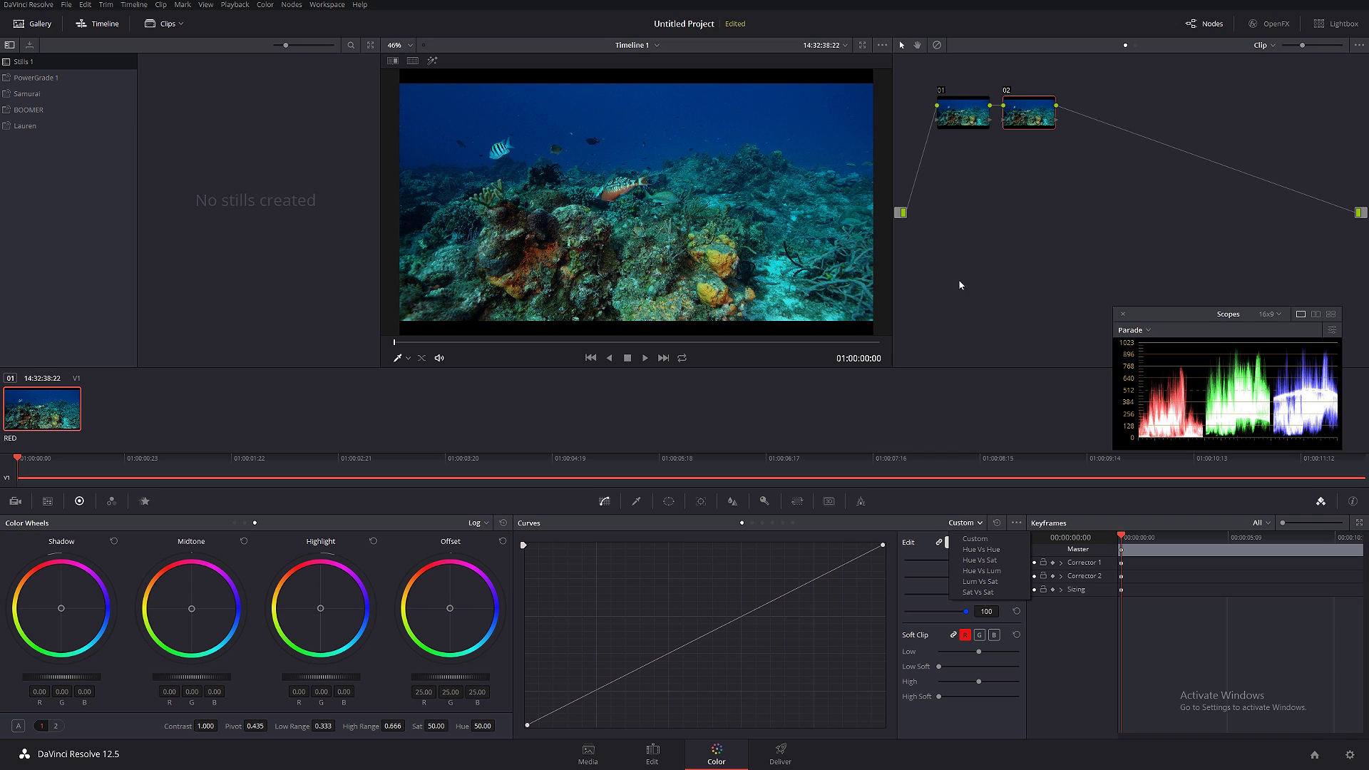
left_click(1182, 316)
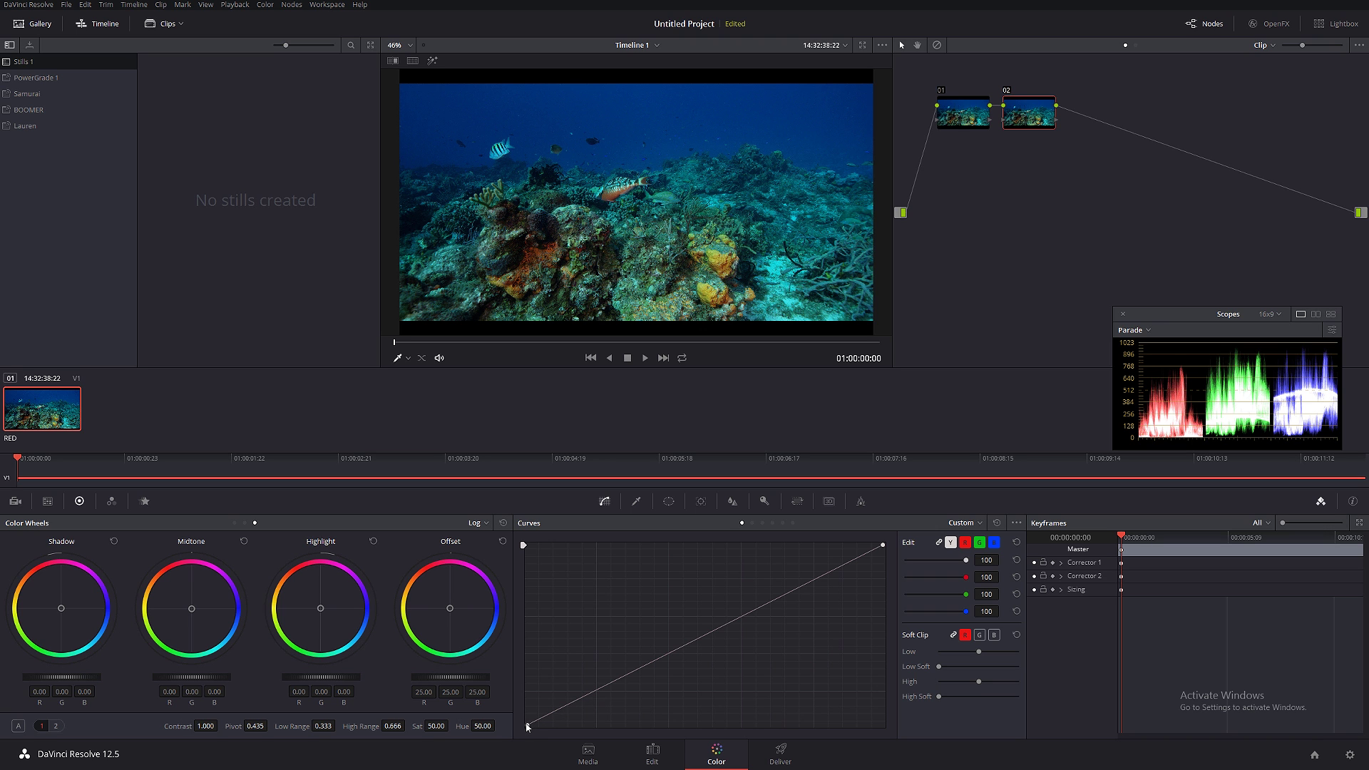
mouse_move(528, 727)
left_mouse_down()
mouse_move(528, 709)
mouse_move(528, 726)
left_mouse_up()
left_click_drag(597, 692, 612, 692)
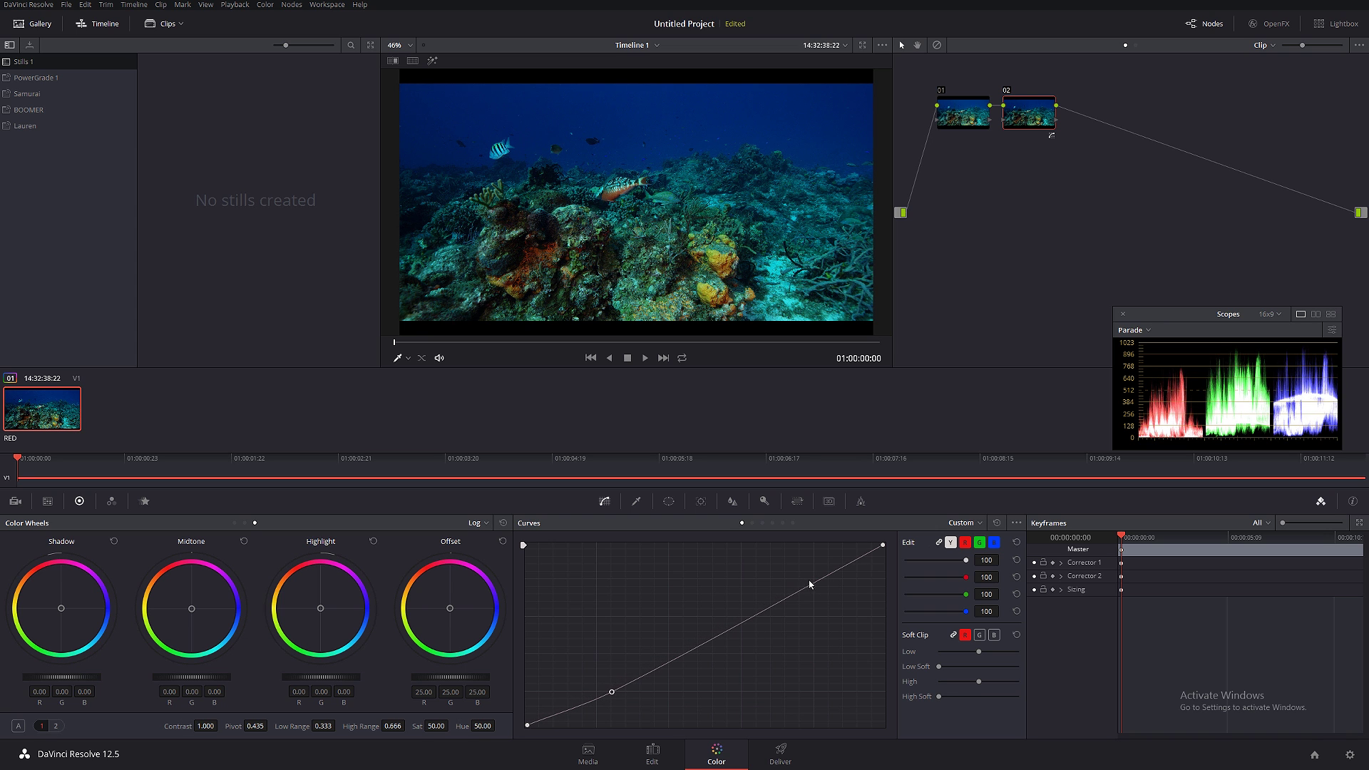
left_click_drag(810, 584, 794, 567)
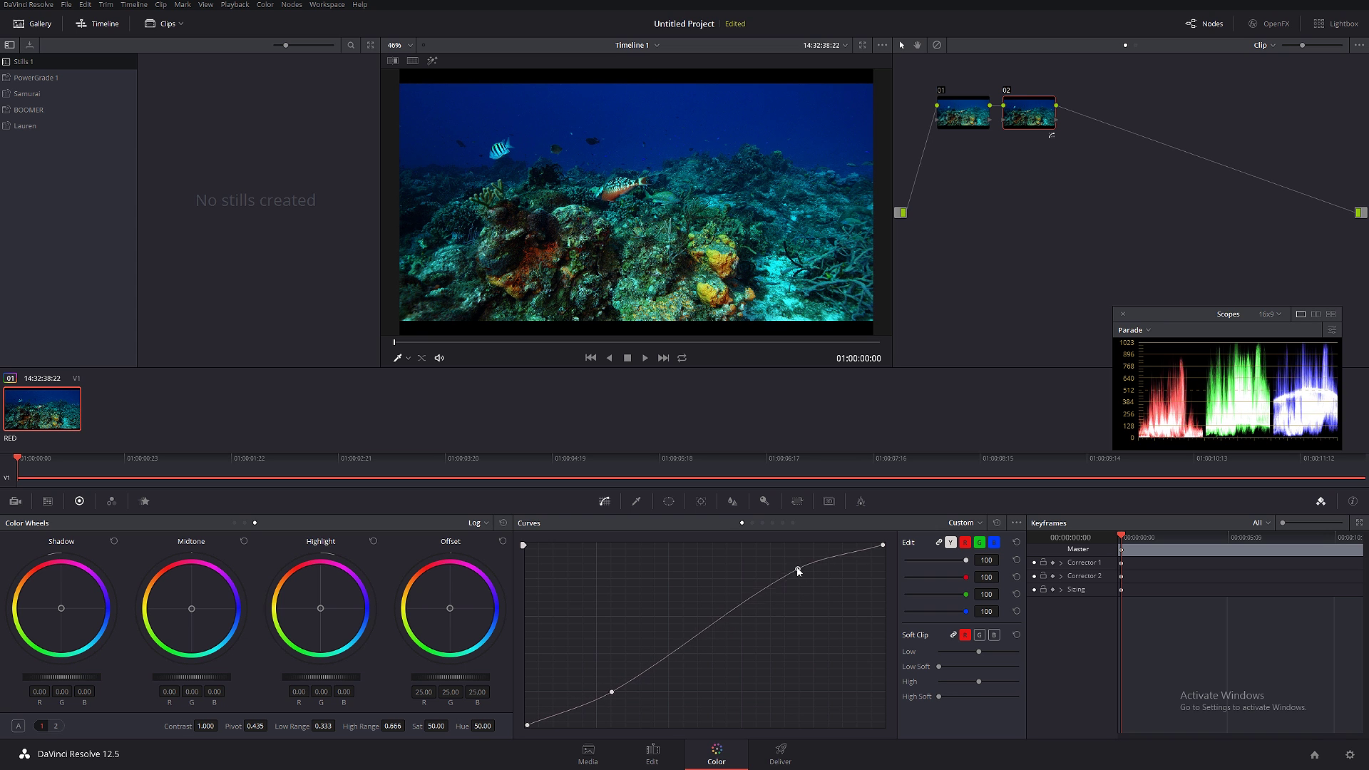
left_click(1006, 91)
left_click(1006, 91)
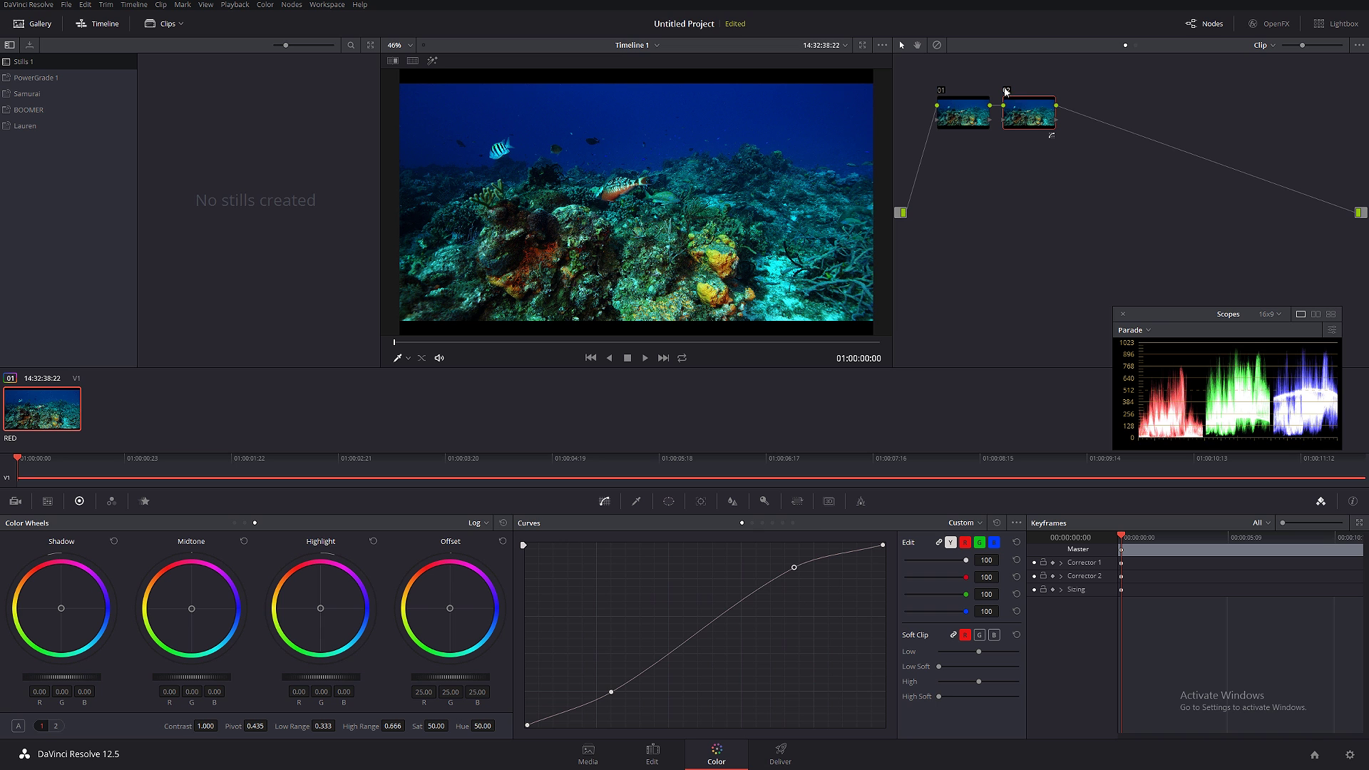
right_click(794, 569)
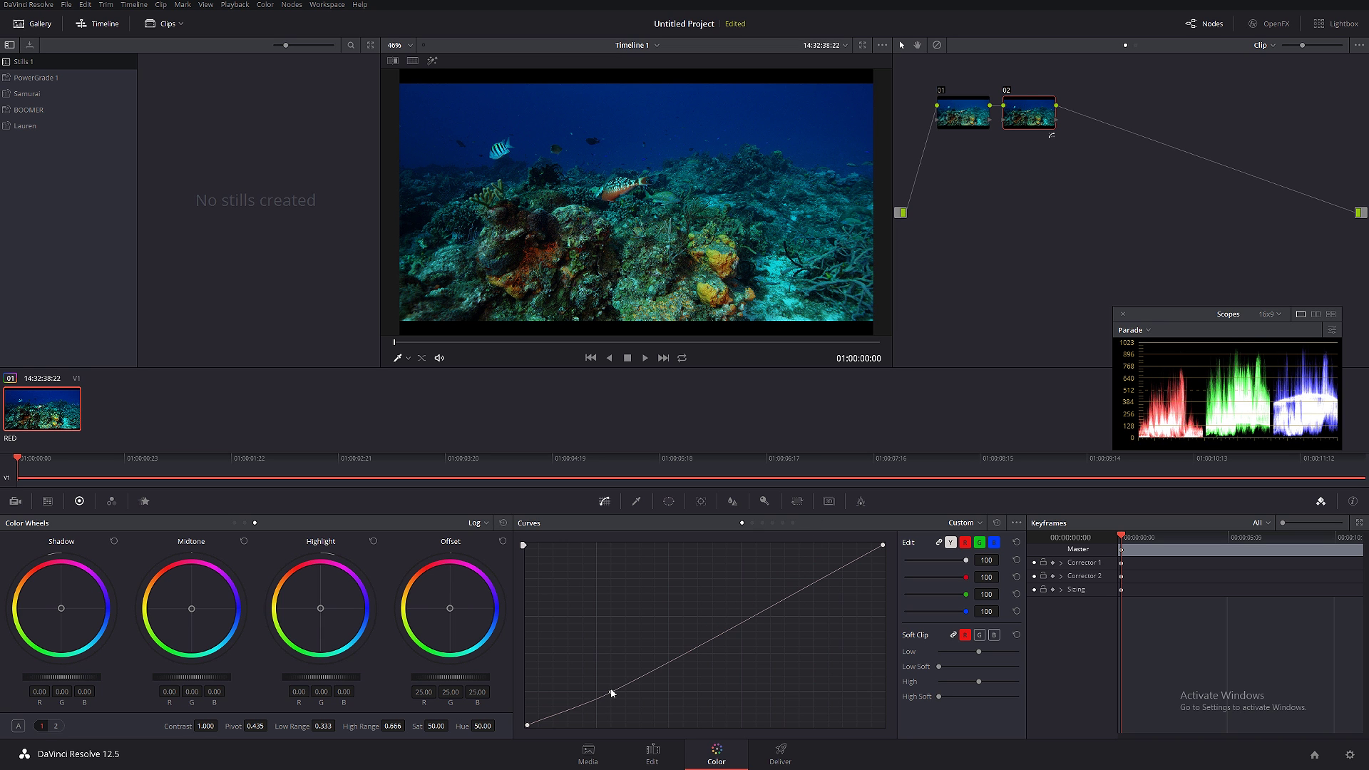
right_click(612, 692)
Drag the luma curve's white point left along the top edge to lift highlights.
left_click_drag(528, 725, 504, 749)
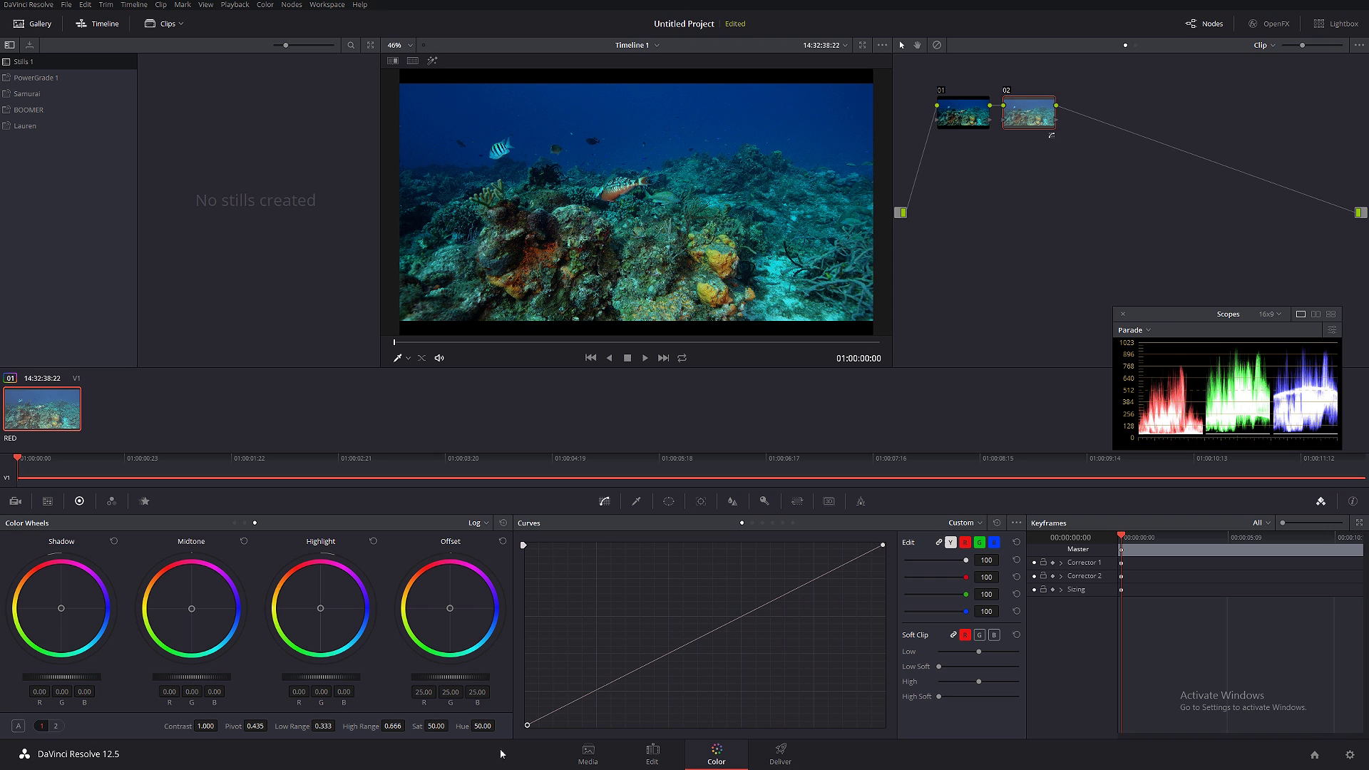
mouse_move(883, 550)
left_mouse_down()
mouse_move(852, 548)
mouse_move(885, 543)
left_mouse_up()
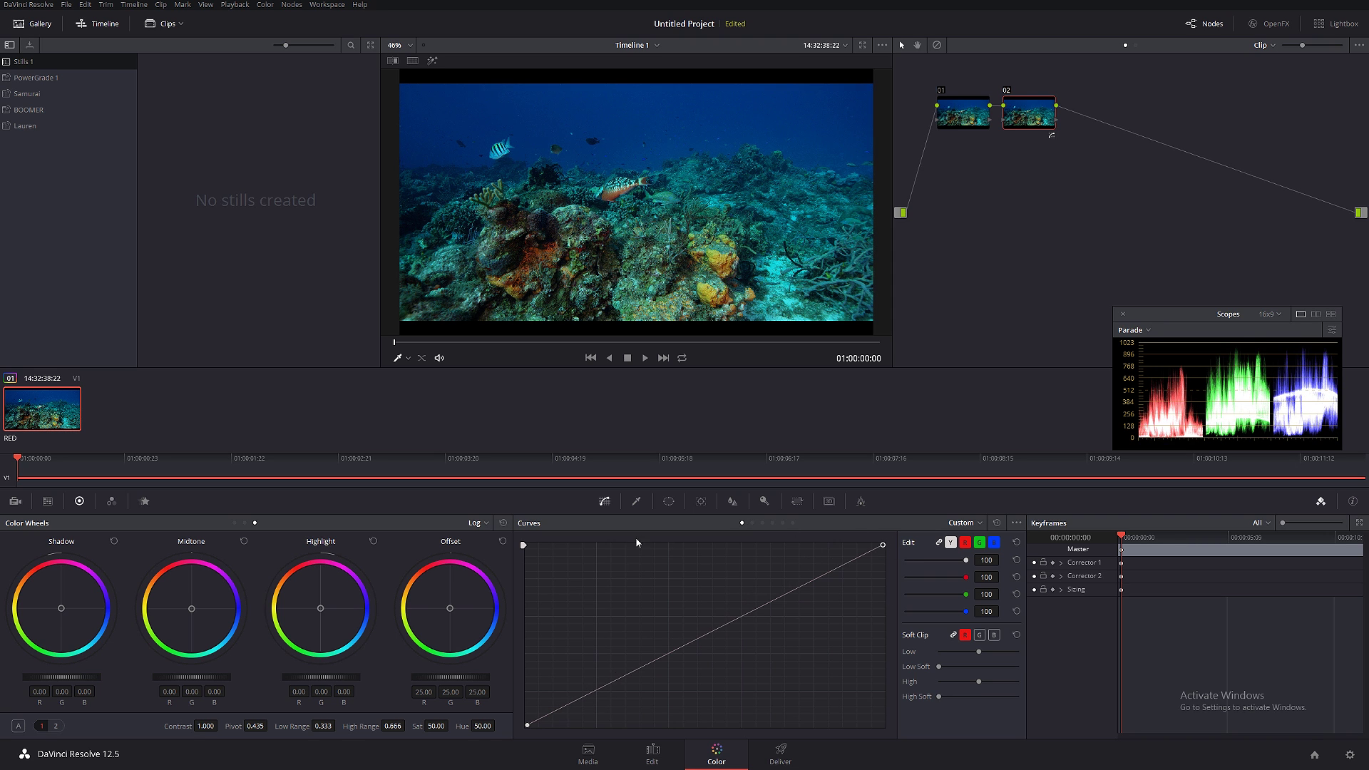
left_click_drag(883, 545, 813, 523)
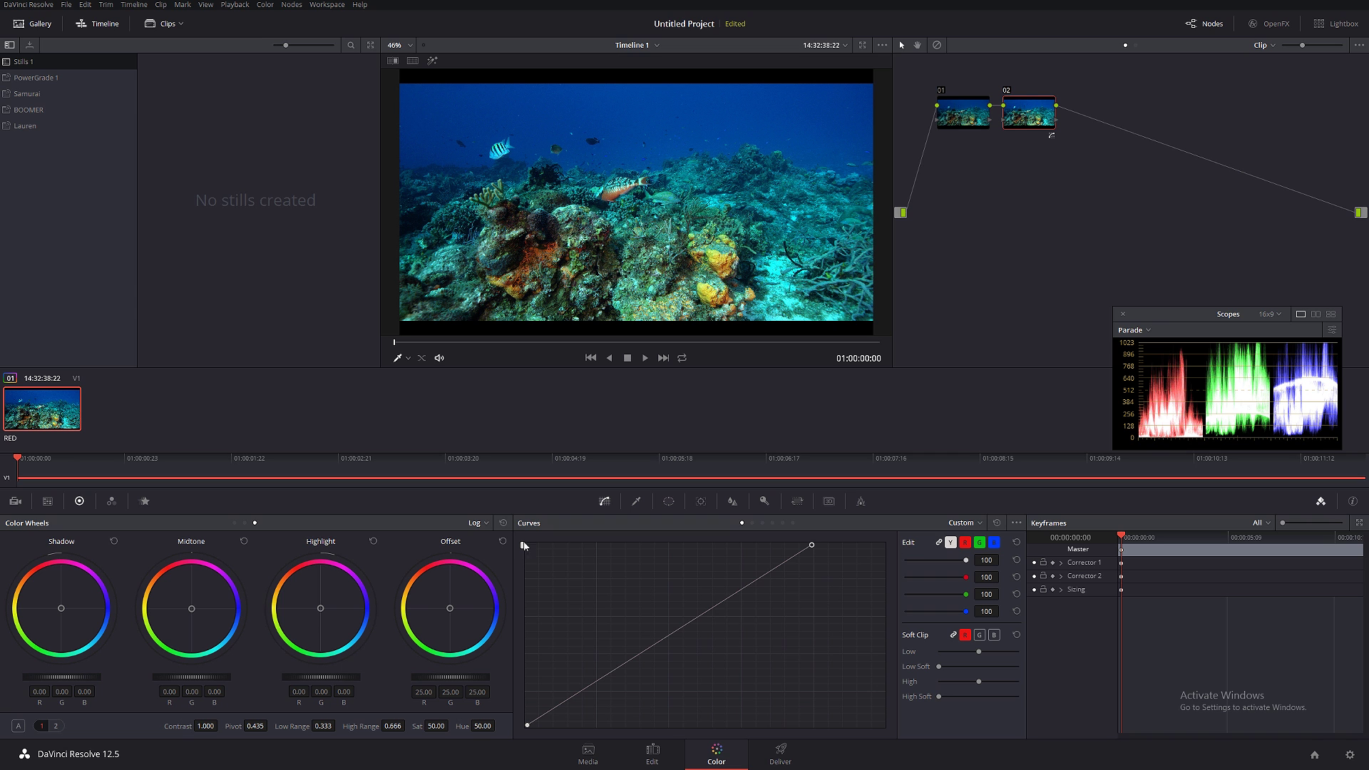
mouse_move(524, 548)
left_mouse_down()
mouse_move(511, 588)
mouse_move(524, 545)
left_mouse_up()
Reset the curve, unlink YRGB, and try lowering the blue curve before resetting it.
left_click(997, 523)
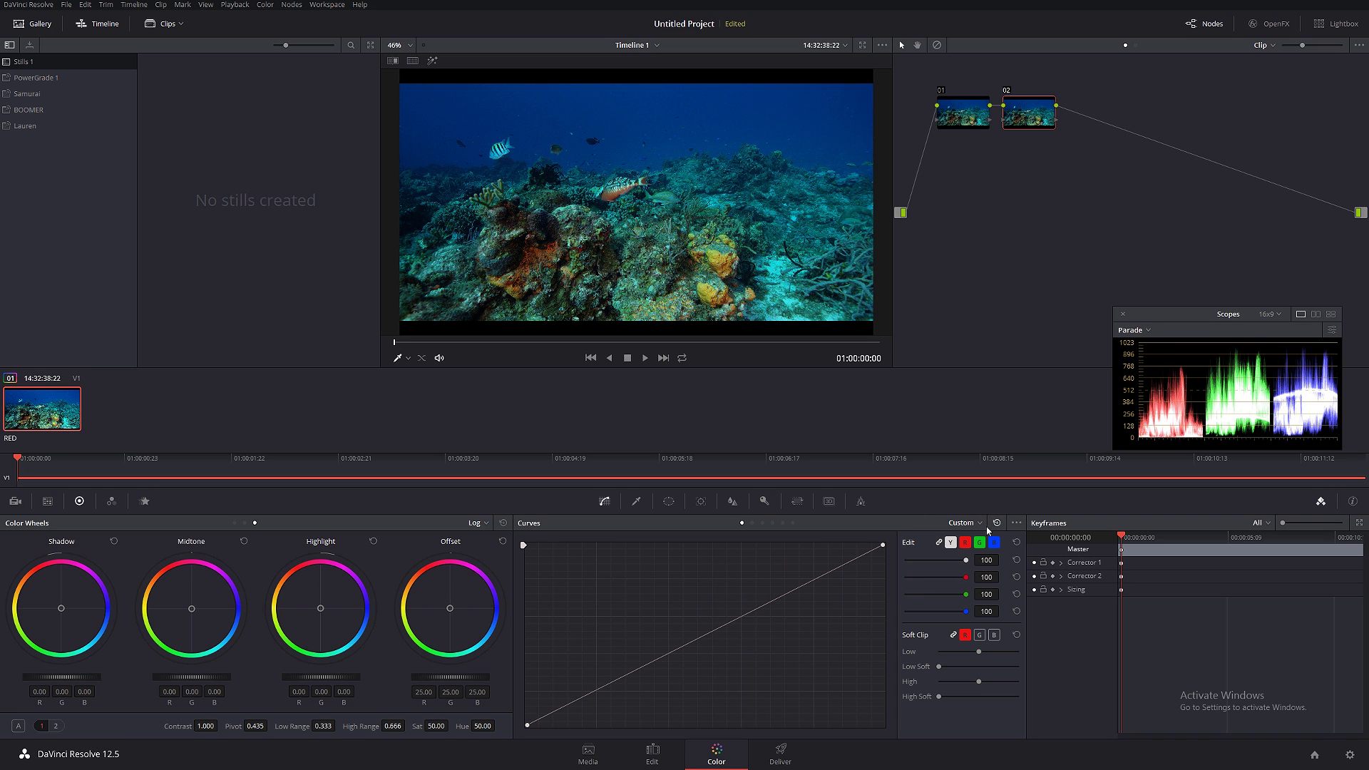
left_click(940, 543)
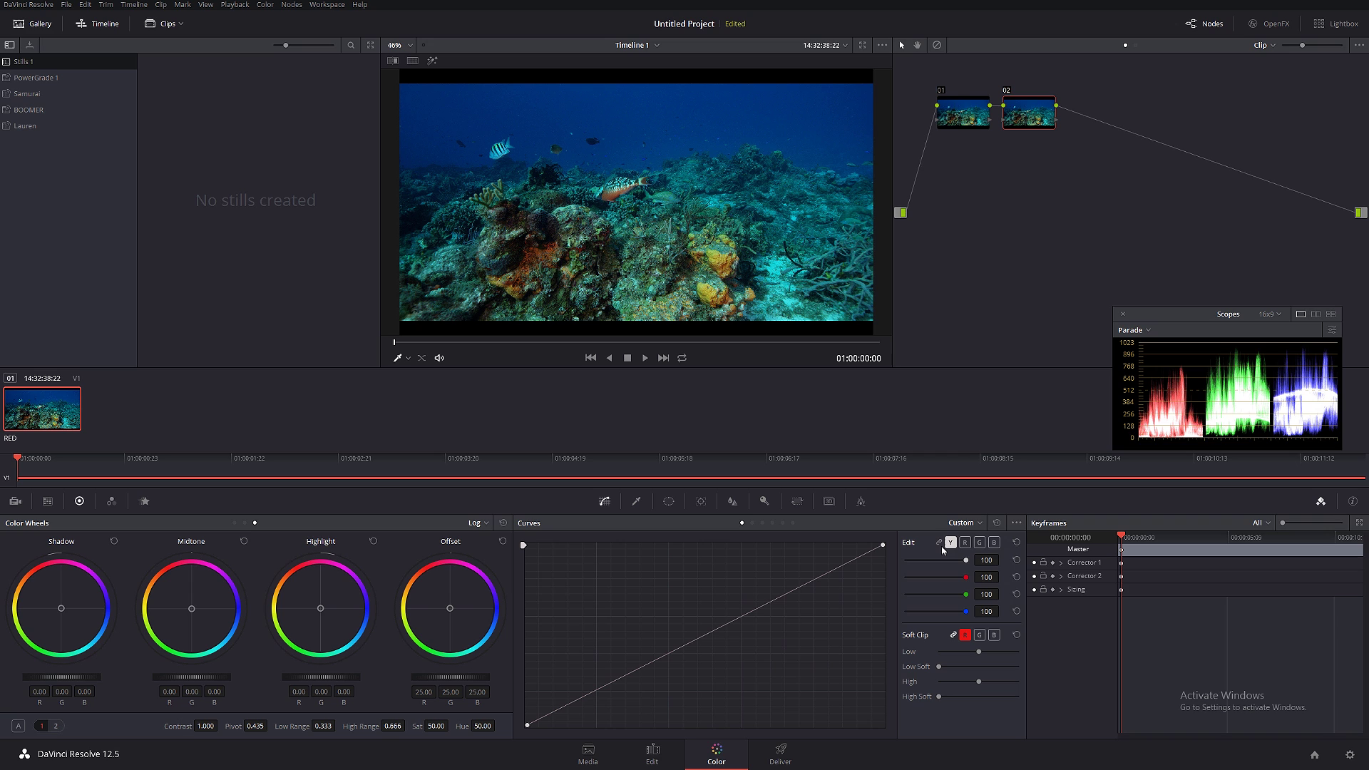
left_click(965, 543)
left_click(979, 543)
left_click(994, 544)
left_click_drag(885, 548, 895, 587)
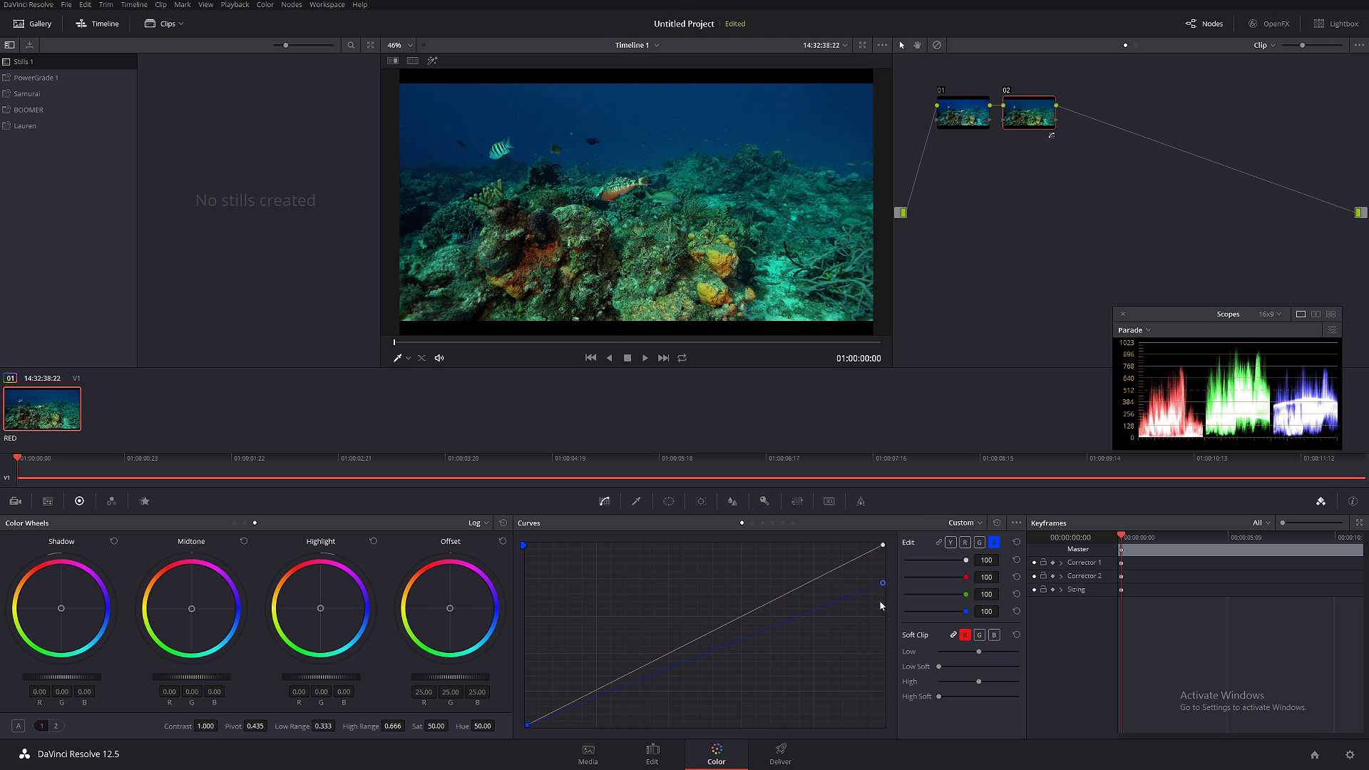
left_click(998, 524)
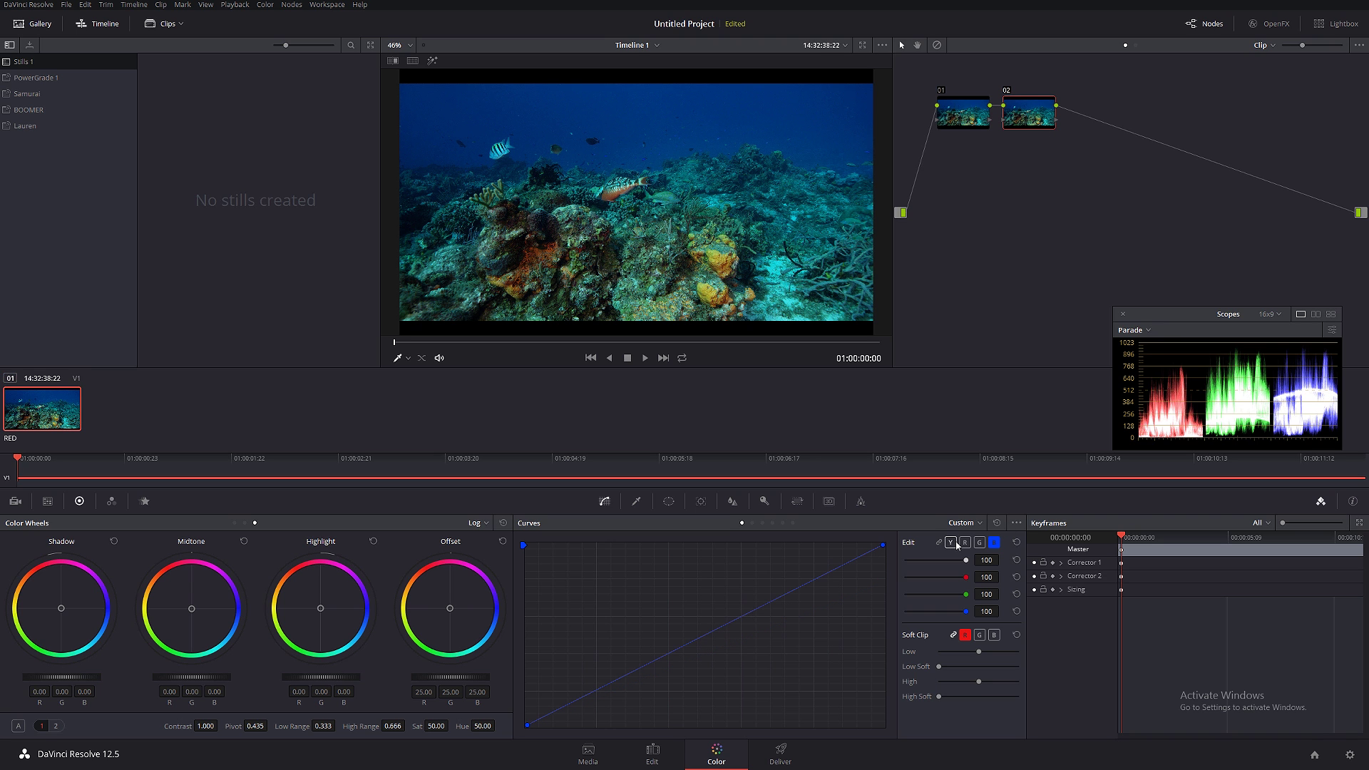
Shape the luma curve with lower shadows and lifted upper mids, compare, then reset it.
left_click(952, 543)
left_click_drag(600, 690, 618, 693)
left_click_drag(818, 589, 789, 572)
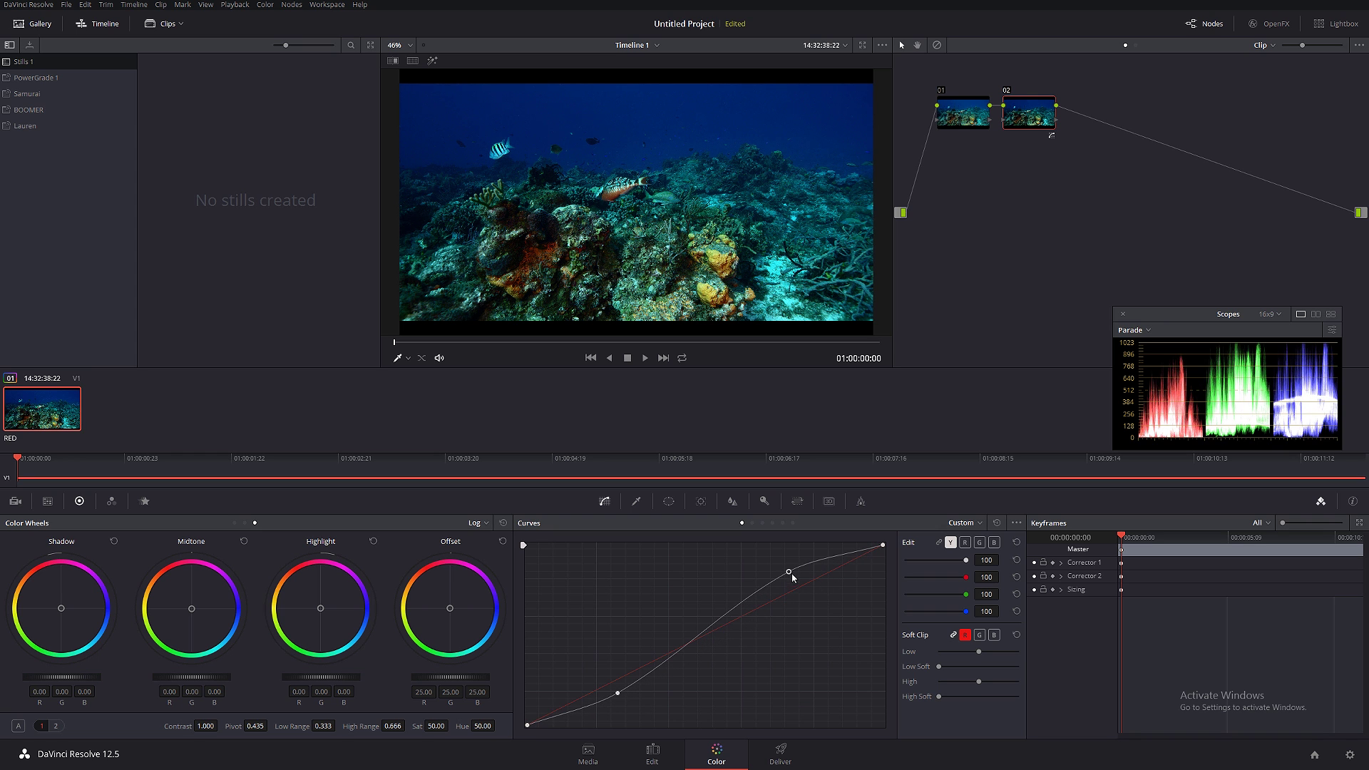
left_click(1007, 93)
left_click(1006, 93)
left_click(1006, 93)
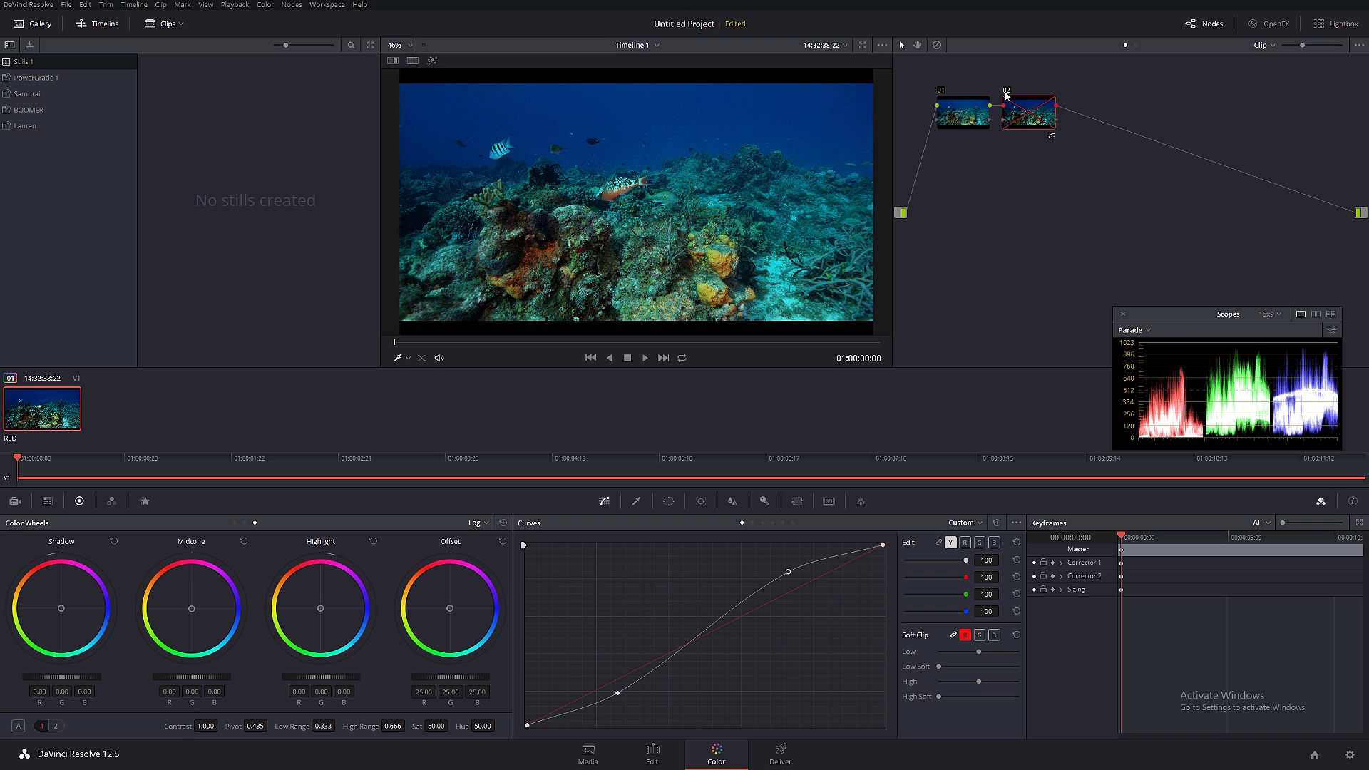
left_click(1007, 93)
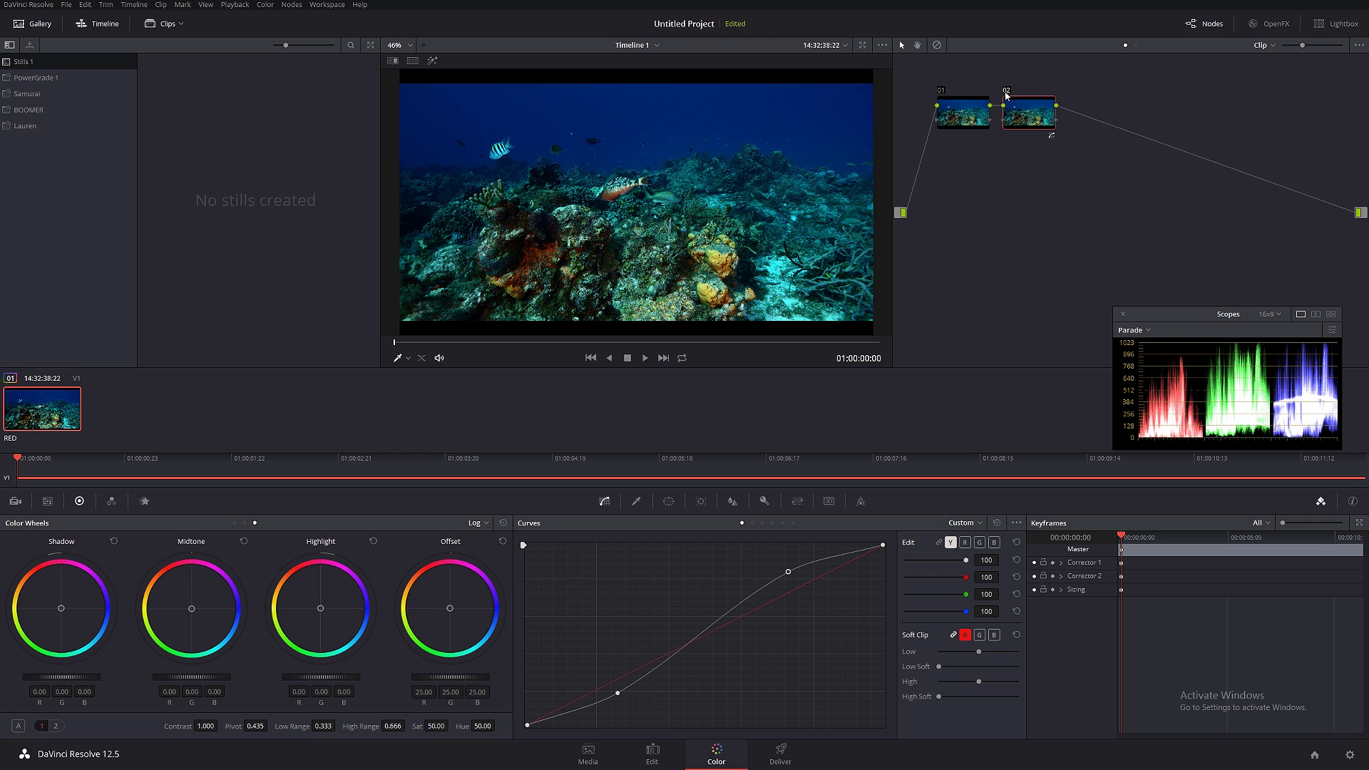
left_click(997, 525)
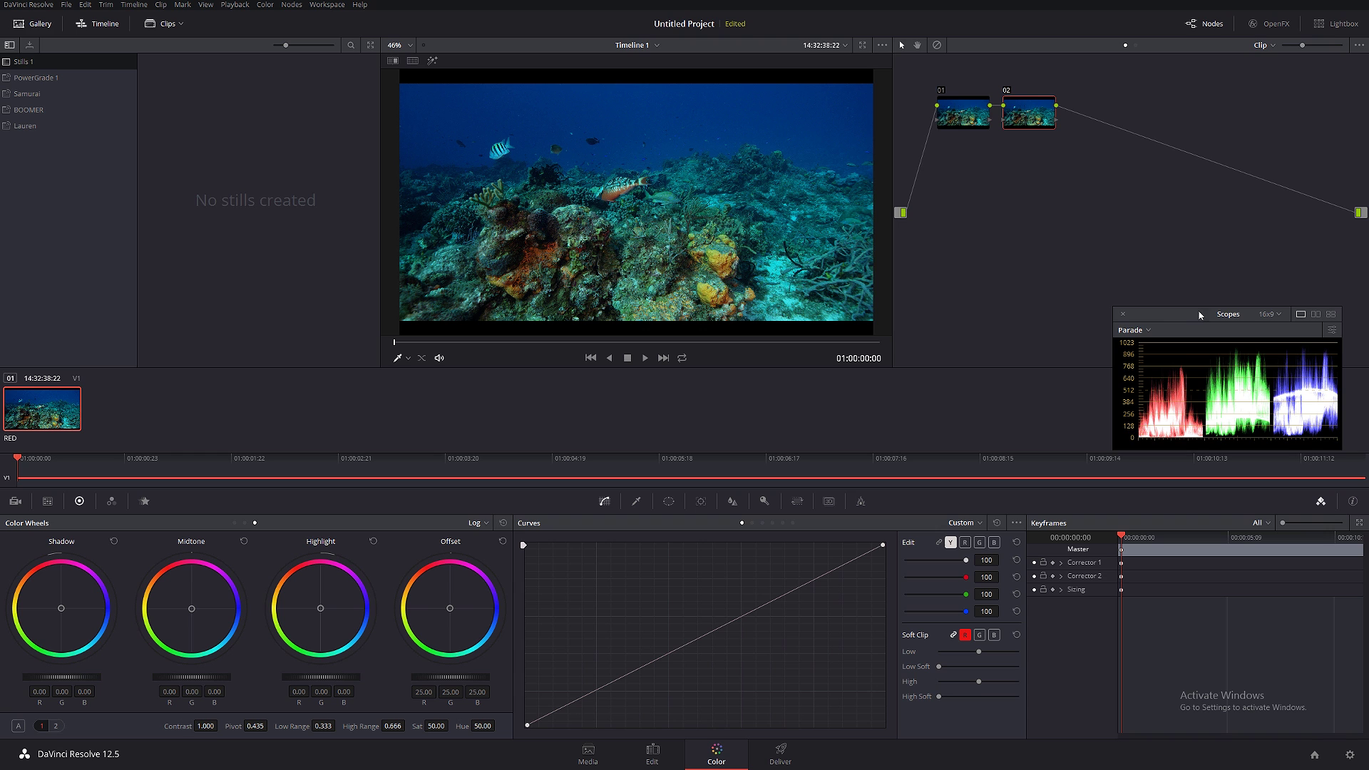
Nudge the scopes window up-left, then test the Soft Clip Low slider and reset it.
left_click_drag(1174, 313, 1161, 305)
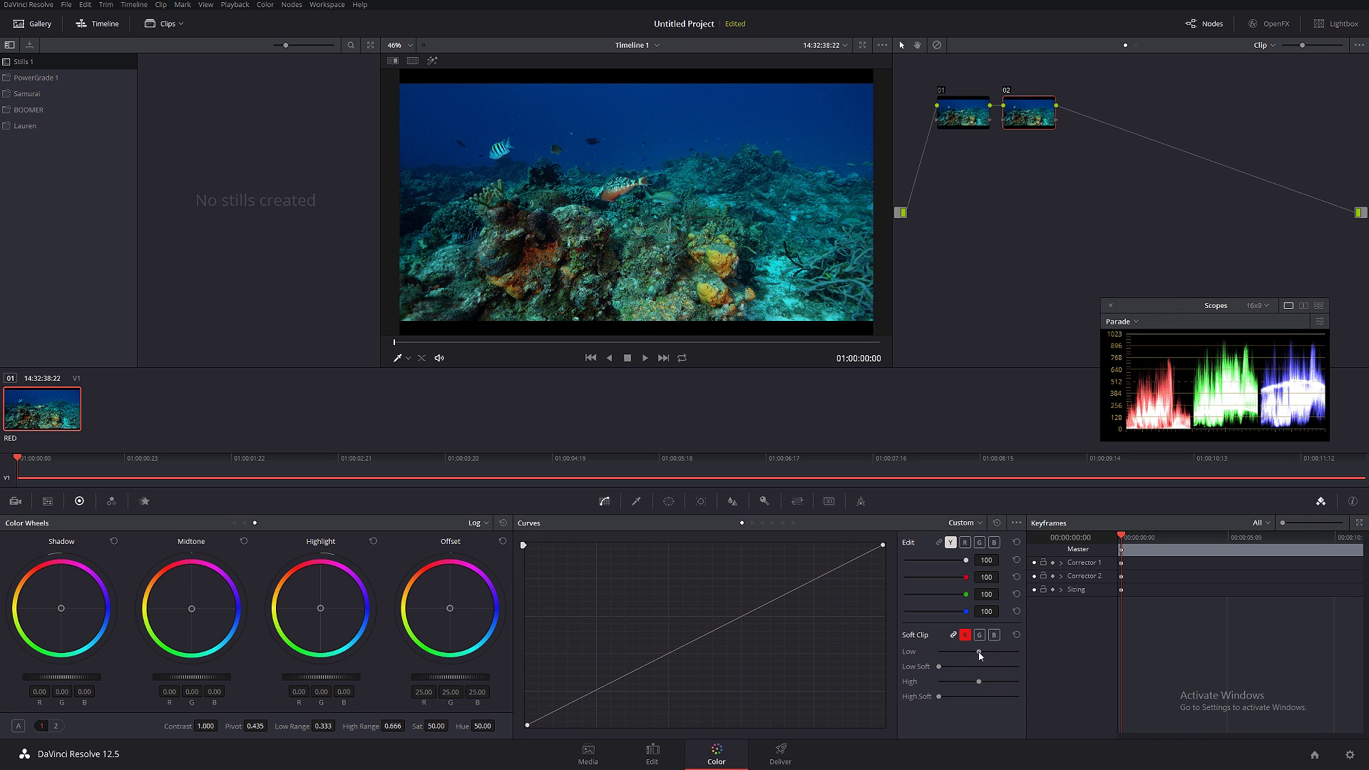
left_click_drag(981, 655, 1001, 655)
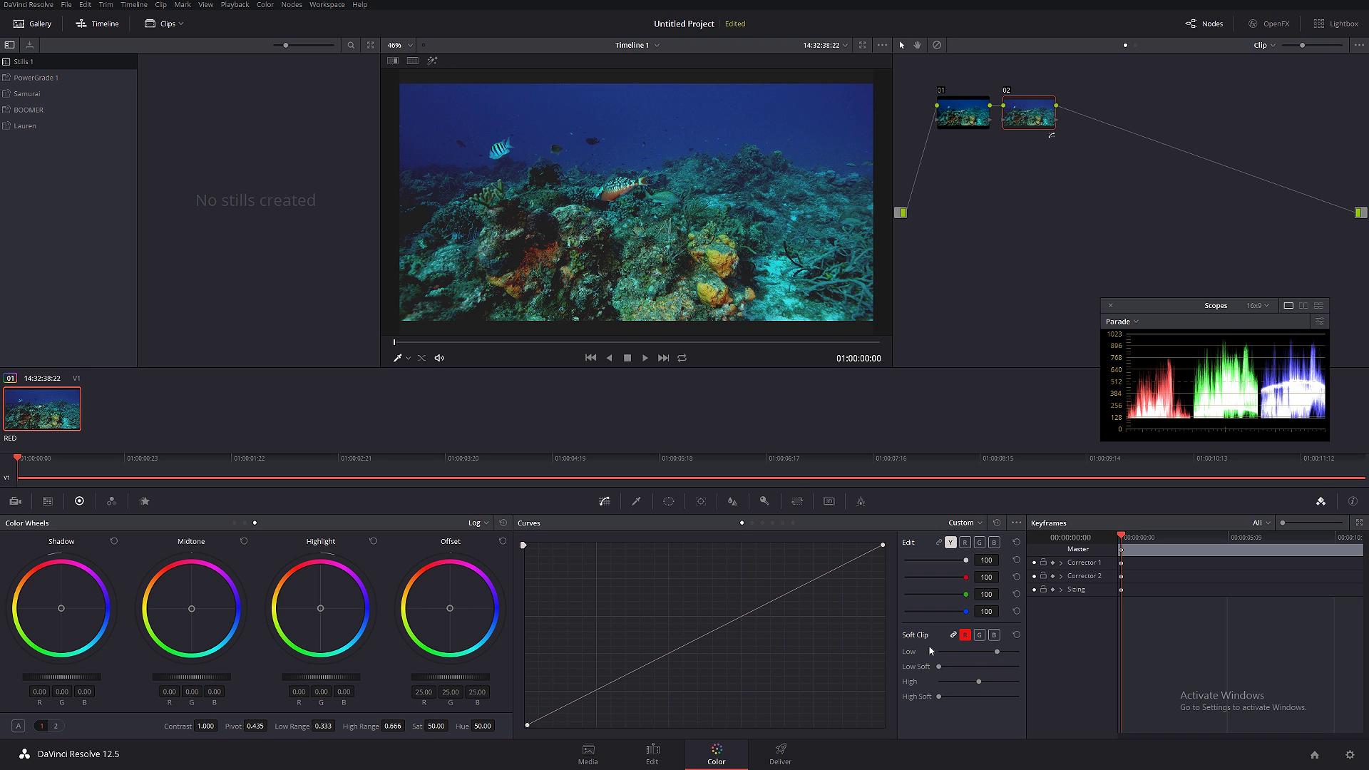
left_click(998, 652)
left_click_drag(999, 652, 973, 649)
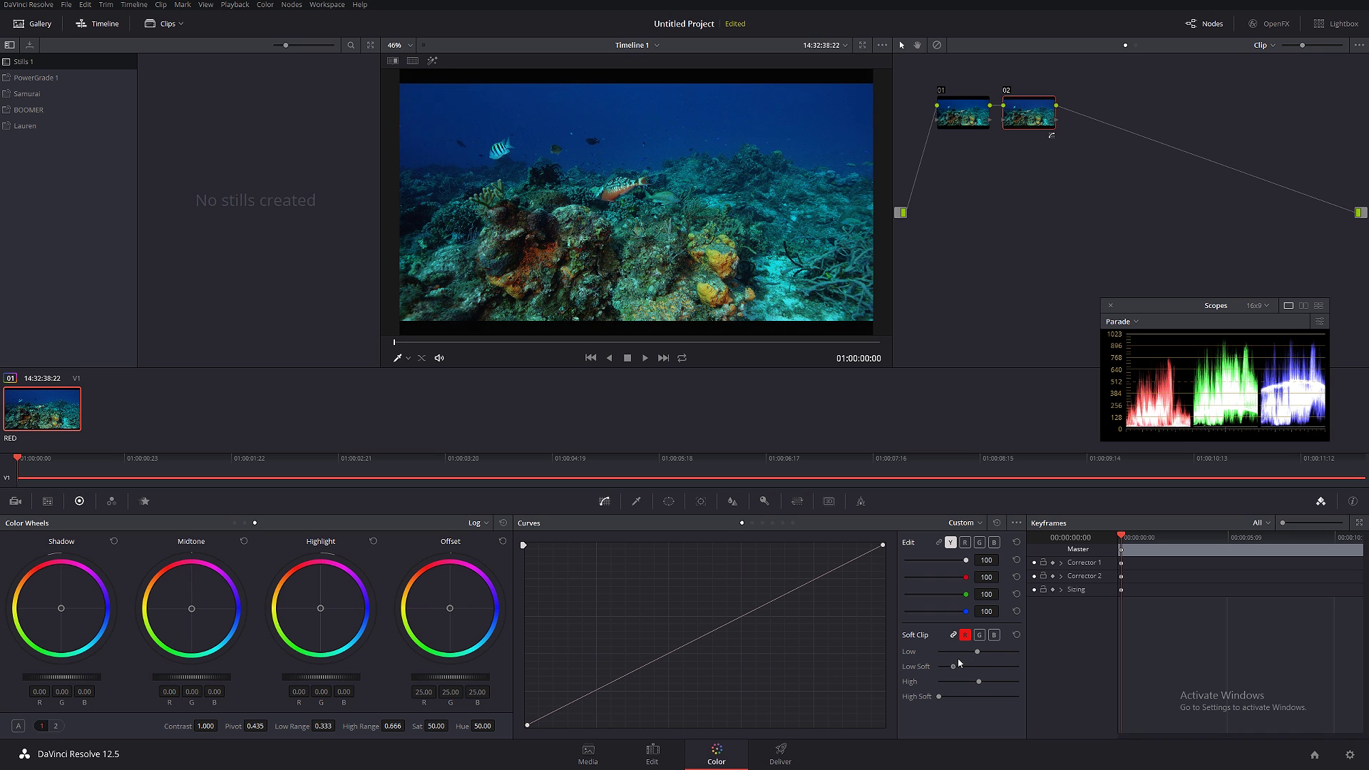
left_click_drag(977, 651, 970, 652)
left_click(1017, 636)
Test High Soft, reset the sliders, then set soft clip to green and blue channels, linked.
left_click_drag(987, 696, 923, 674)
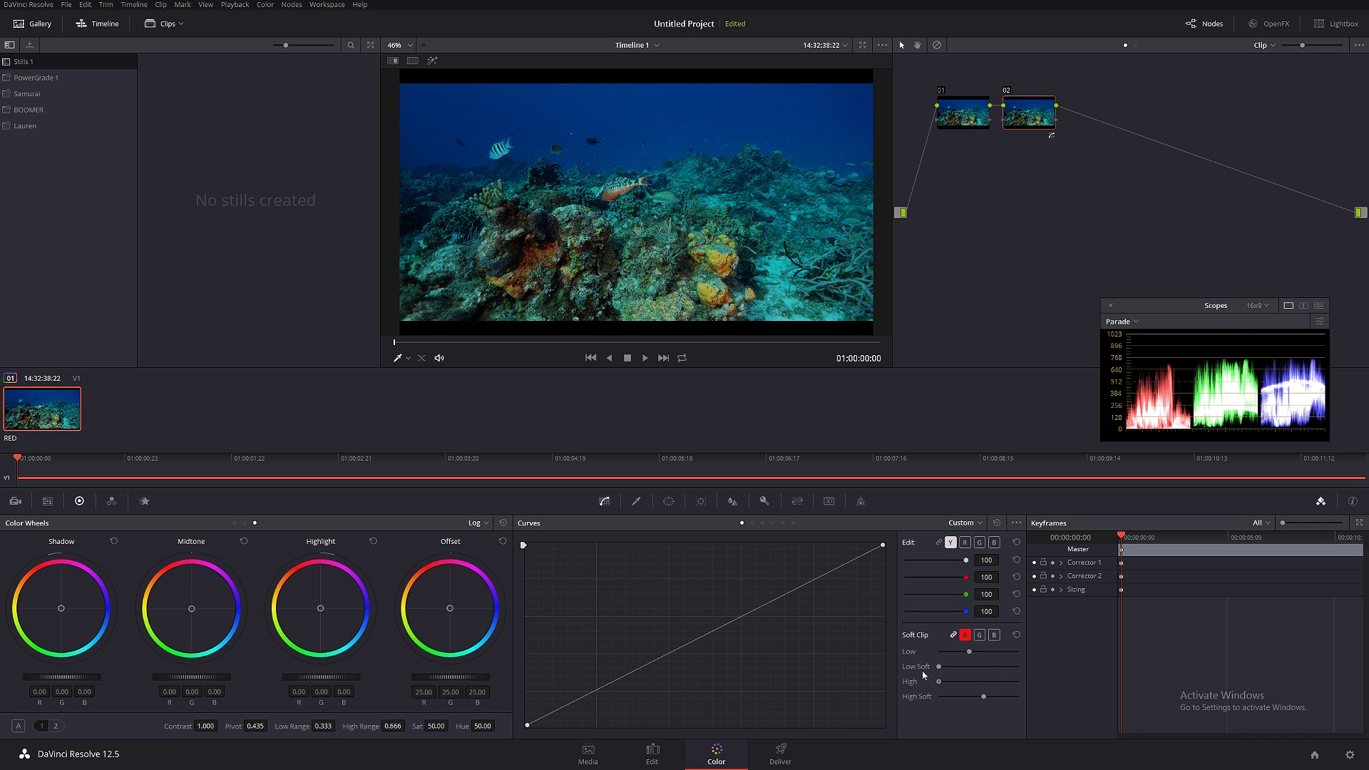
left_click(1017, 635)
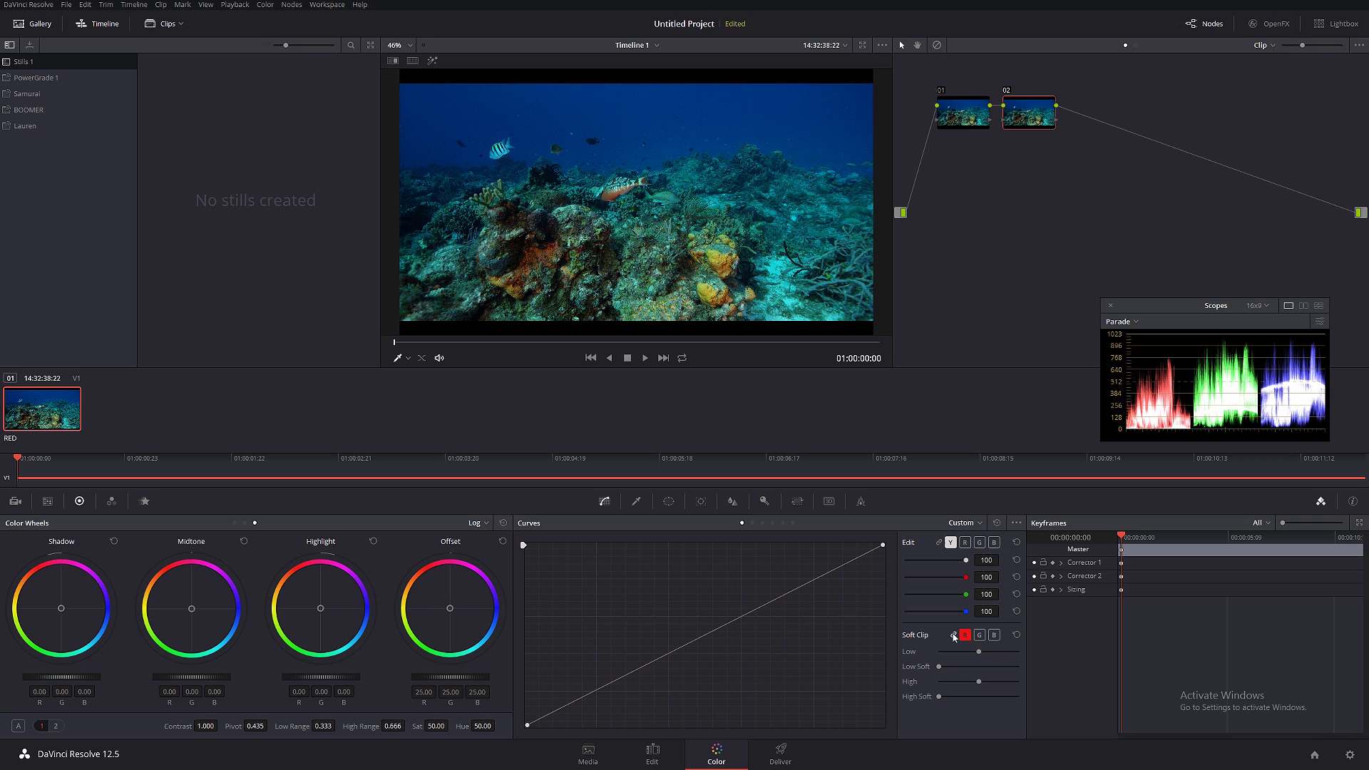
left_click(979, 635)
left_click(994, 635)
left_click(953, 636)
Switch to the Hue Vs Hue curve and rotate greens near Input Hue 120 by 13.40.
left_click(962, 524)
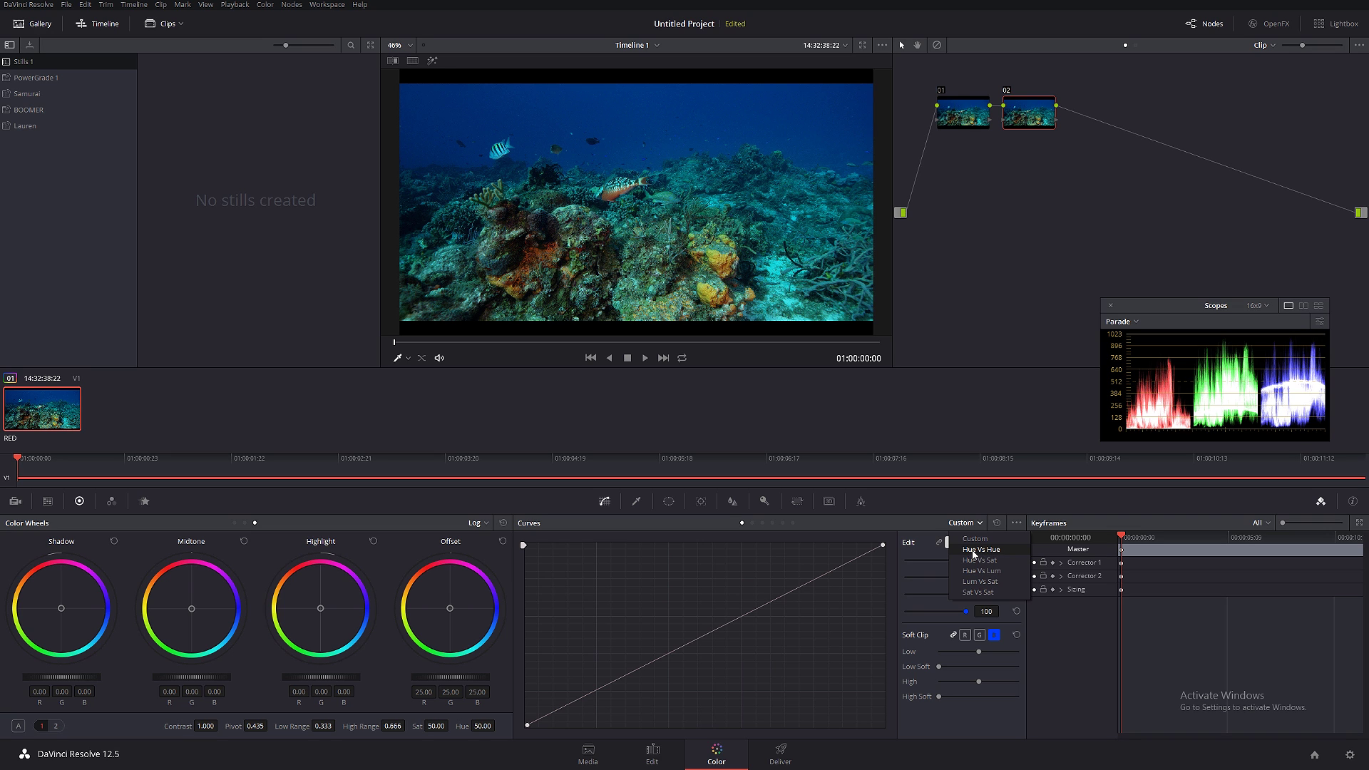
left_click(974, 551)
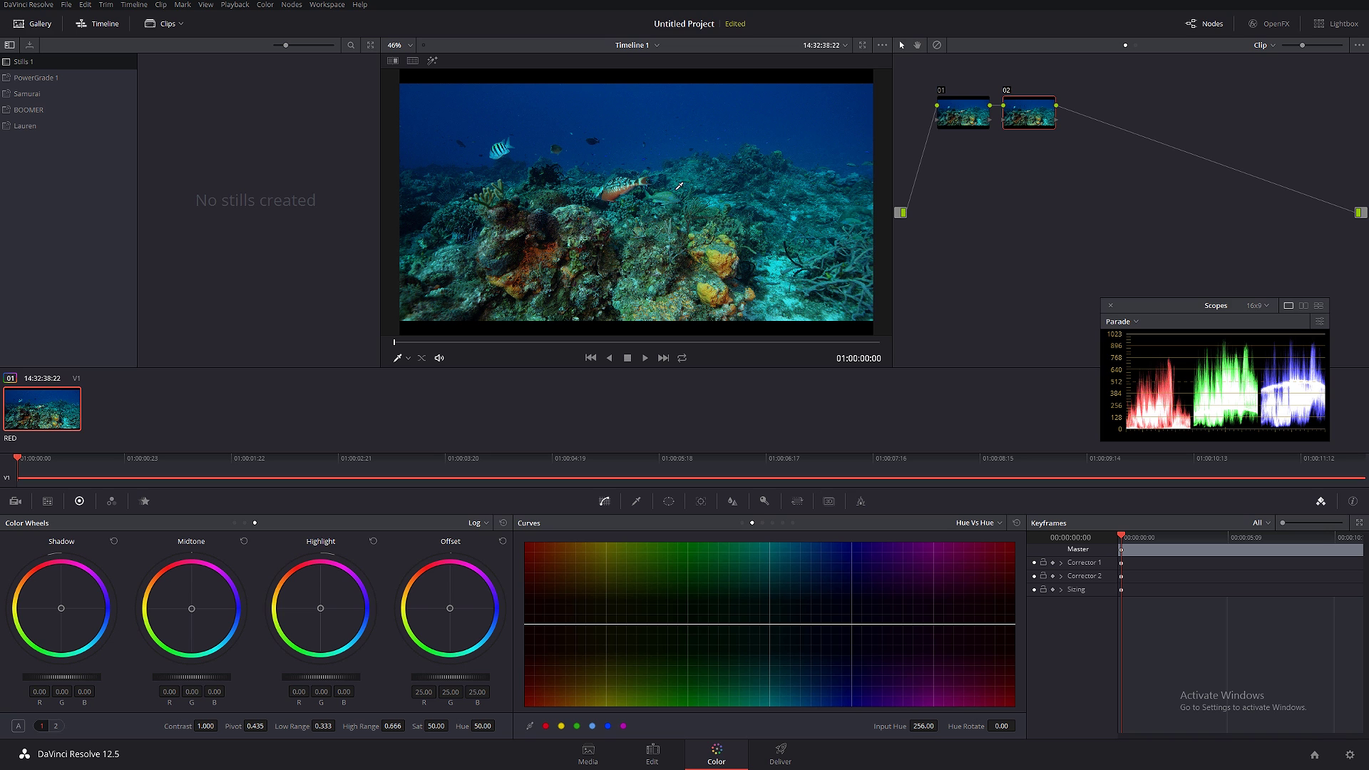
left_click(489, 97)
mouse_move(819, 624)
left_mouse_down()
mouse_move(825, 661)
mouse_move(825, 611)
left_mouse_up()
left_click(1016, 523)
mouse_move(853, 626)
left_mouse_down()
mouse_move(836, 616)
mouse_move(848, 600)
mouse_move(856, 651)
mouse_move(838, 579)
mouse_move(820, 601)
mouse_move(838, 649)
mouse_move(832, 624)
left_mouse_up()
Bypass node 02 to compare, reset, then rotate the coral's red hues into oranges and magentas.
left_click(1006, 91)
left_click(1016, 523)
mouse_move(526, 626)
left_mouse_down()
mouse_move(526, 653)
mouse_move(532, 607)
left_mouse_up()
scroll(600, 211, "up", 10)
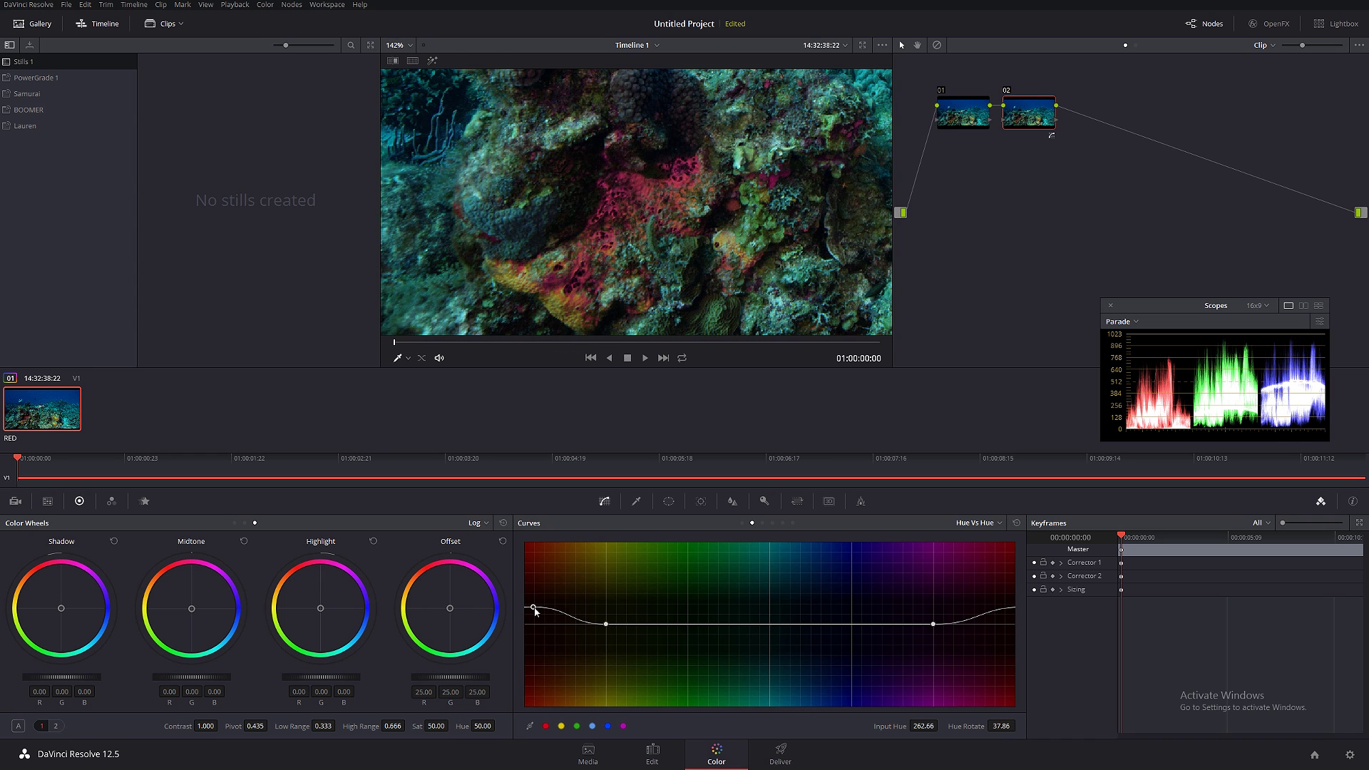
mouse_move(532, 609)
left_mouse_down()
mouse_move(528, 629)
mouse_move(528, 600)
left_mouse_up()
left_click_drag(606, 625, 694, 628)
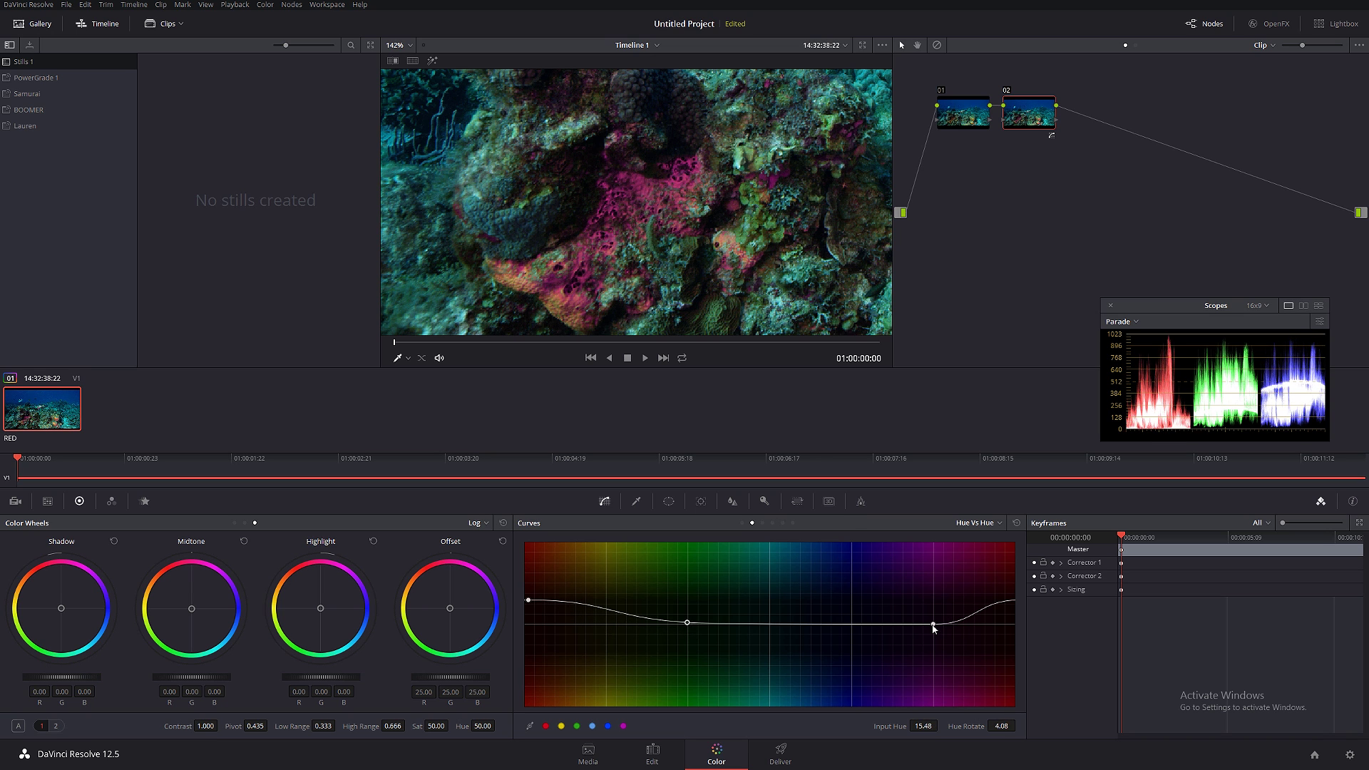
left_click_drag(934, 628, 900, 625)
Fit the viewer with Shift+Z and flatten the Hue Vs Hue curve to Hue Rotate 0.00.
scroll(670, 309, "down", 4)
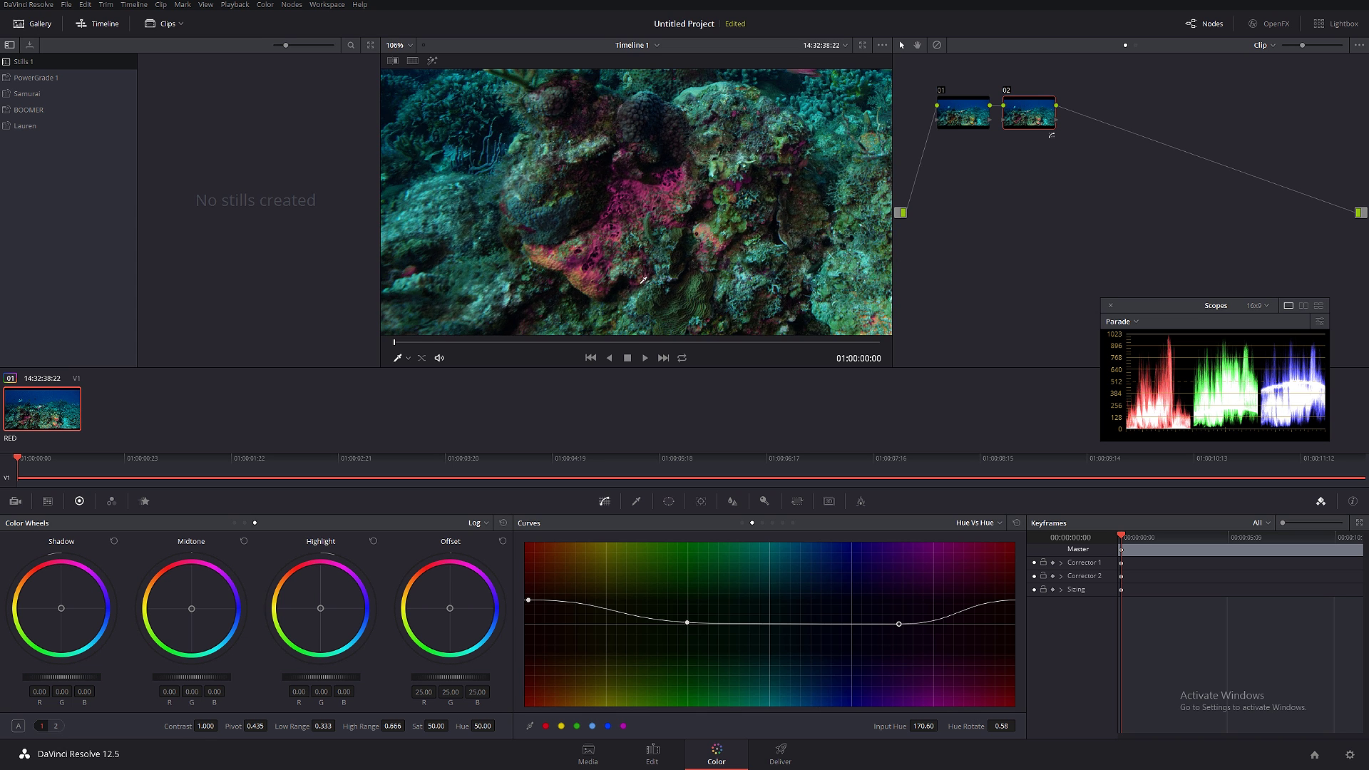
scroll(726, 234, "down", 1)
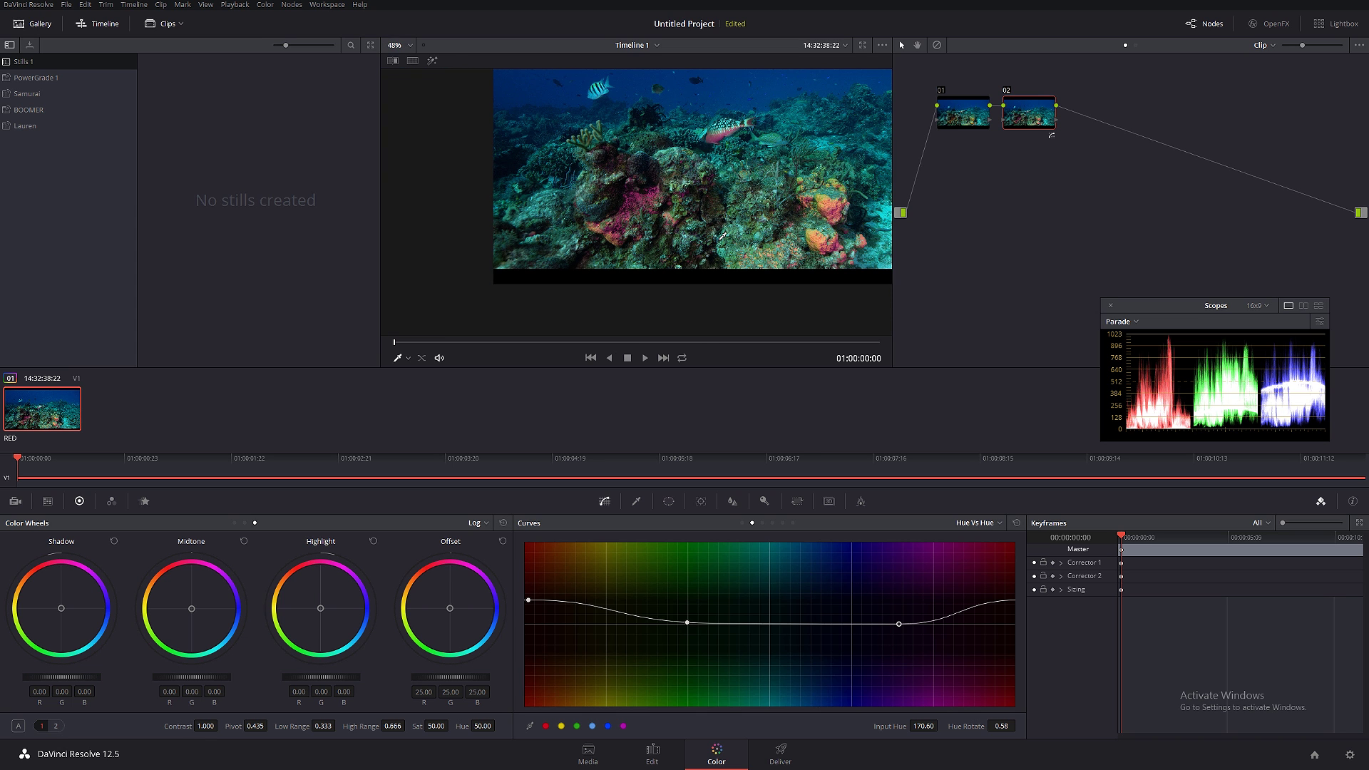
key("shift+z")
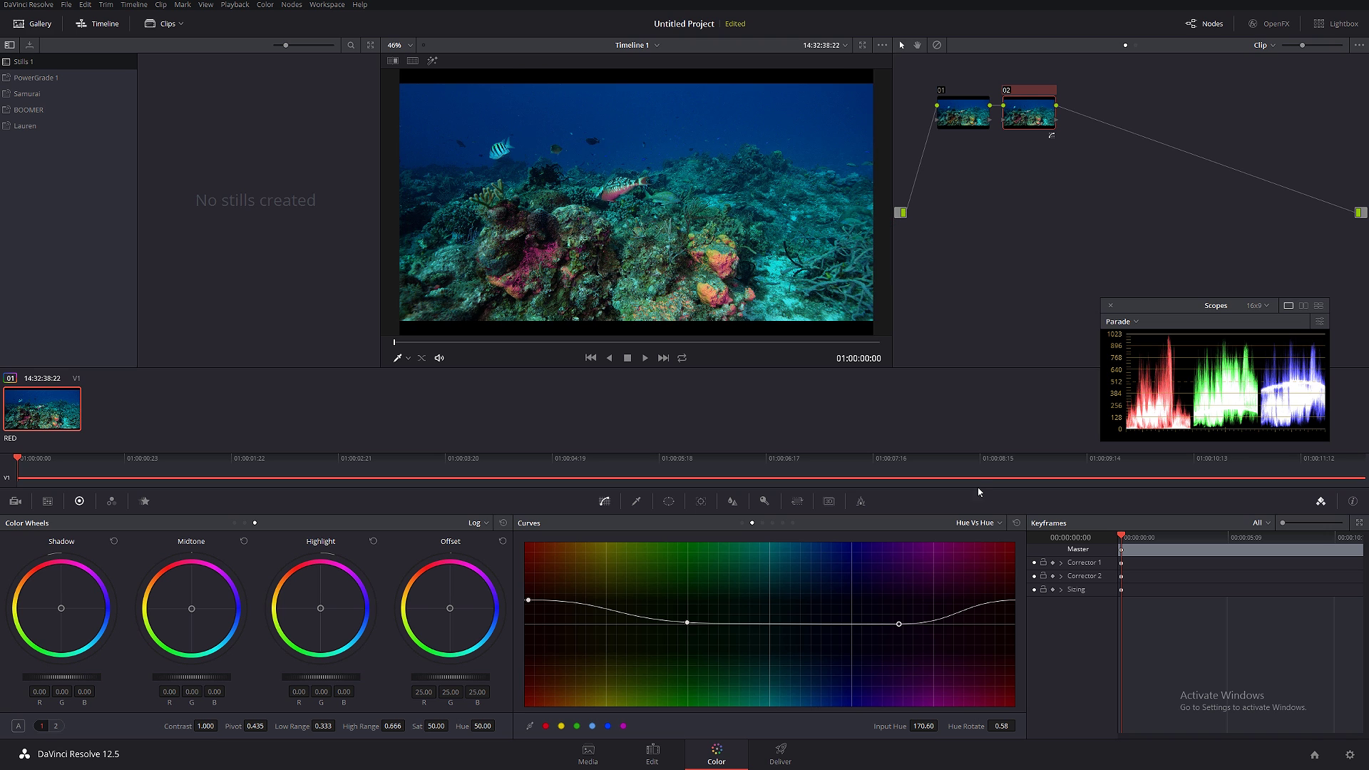
left_click(1017, 524)
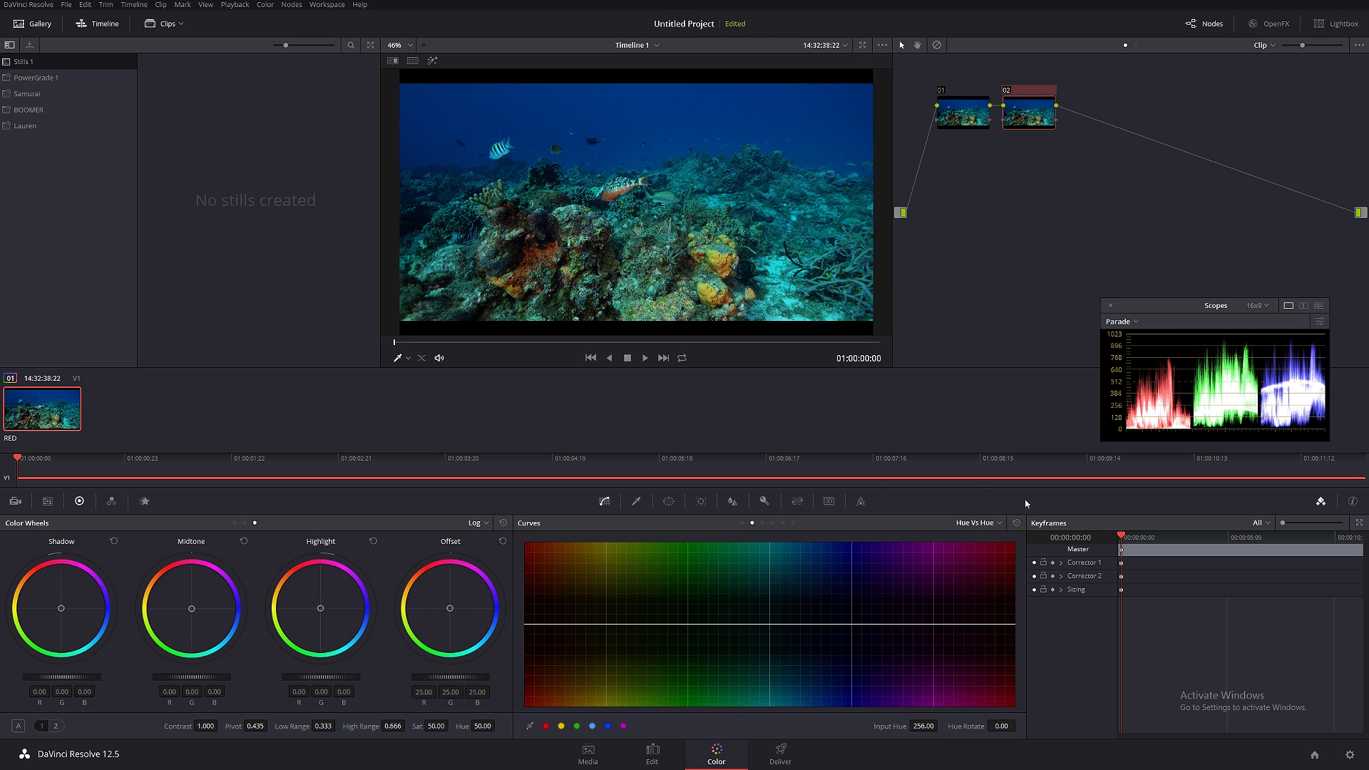
Switch to the Hue Vs Sat curve, sample the water, and pull its saturation down.
left_click(986, 523)
left_click(999, 561)
left_click(822, 105)
left_click_drag(814, 622, 817, 676)
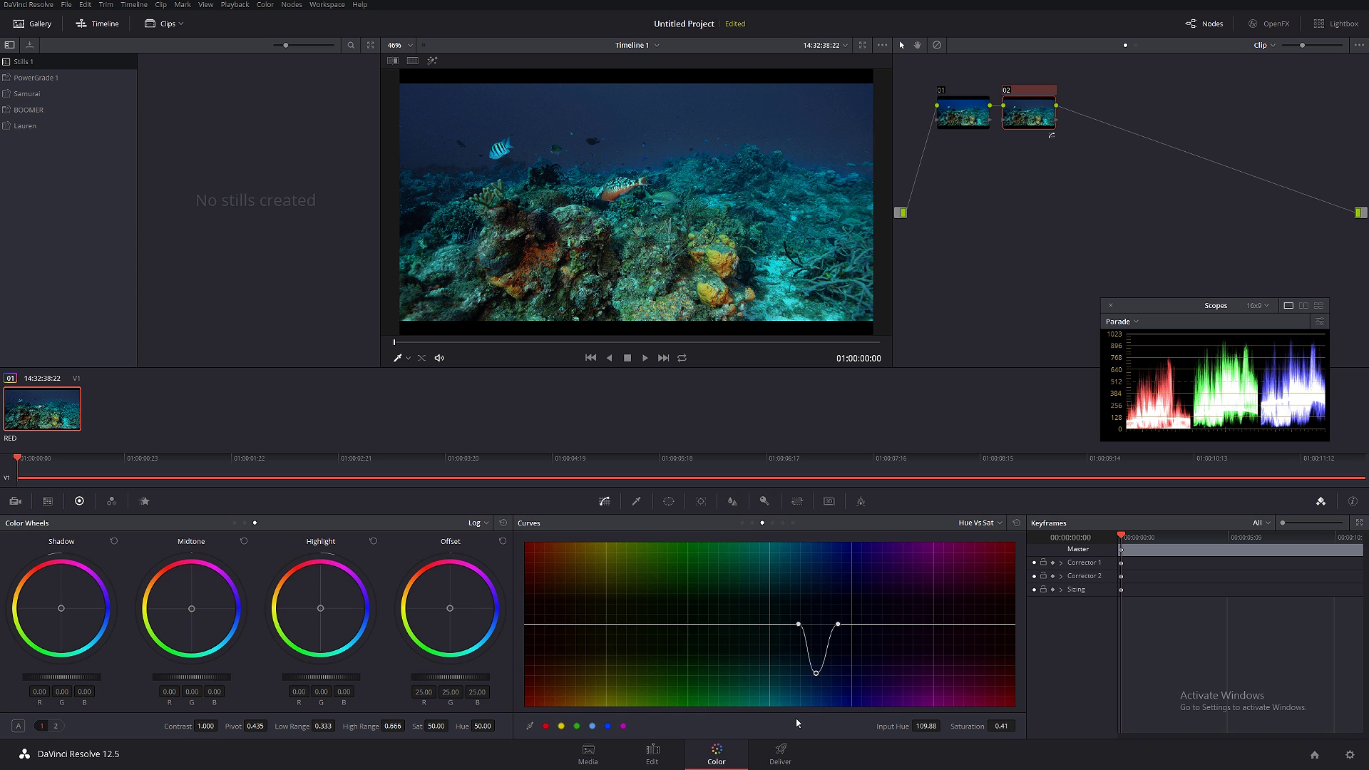
scroll(774, 87, "up", 6)
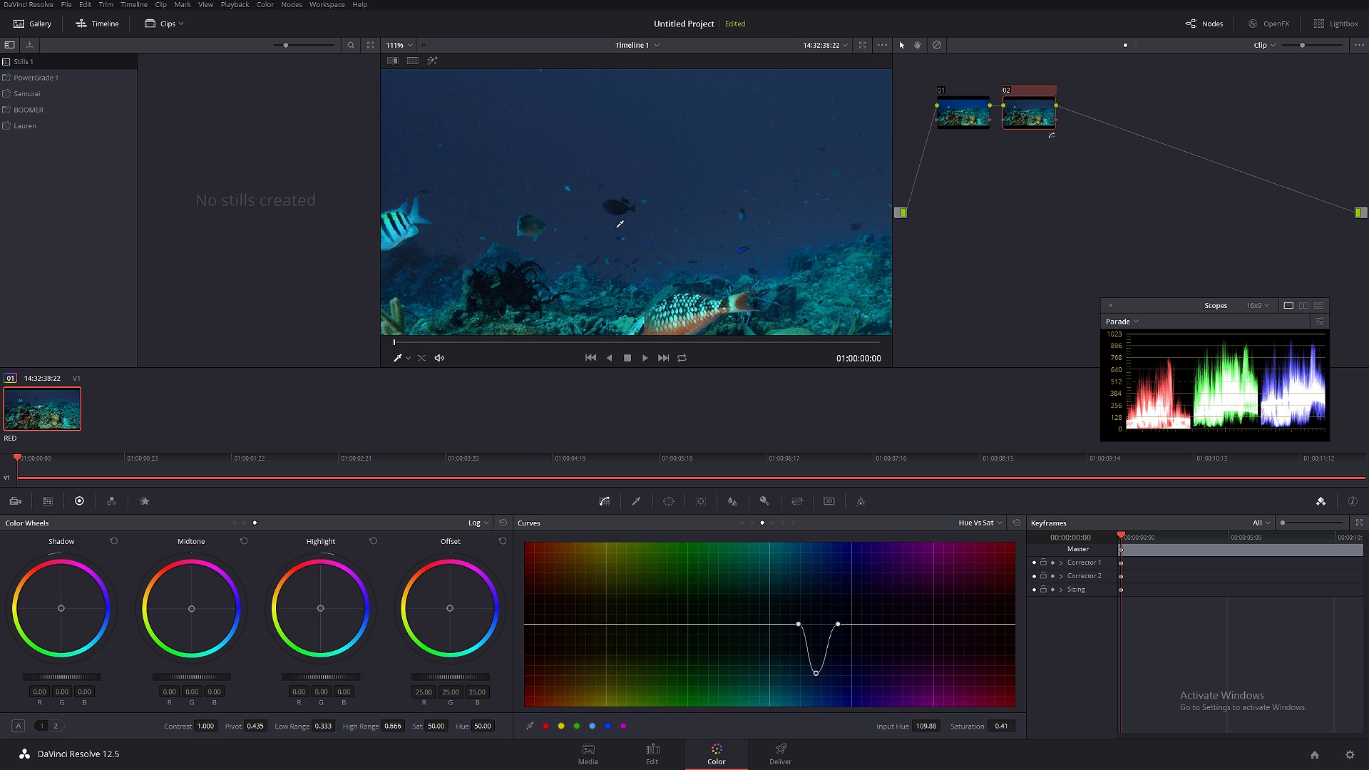
scroll(557, 237, "down", 2)
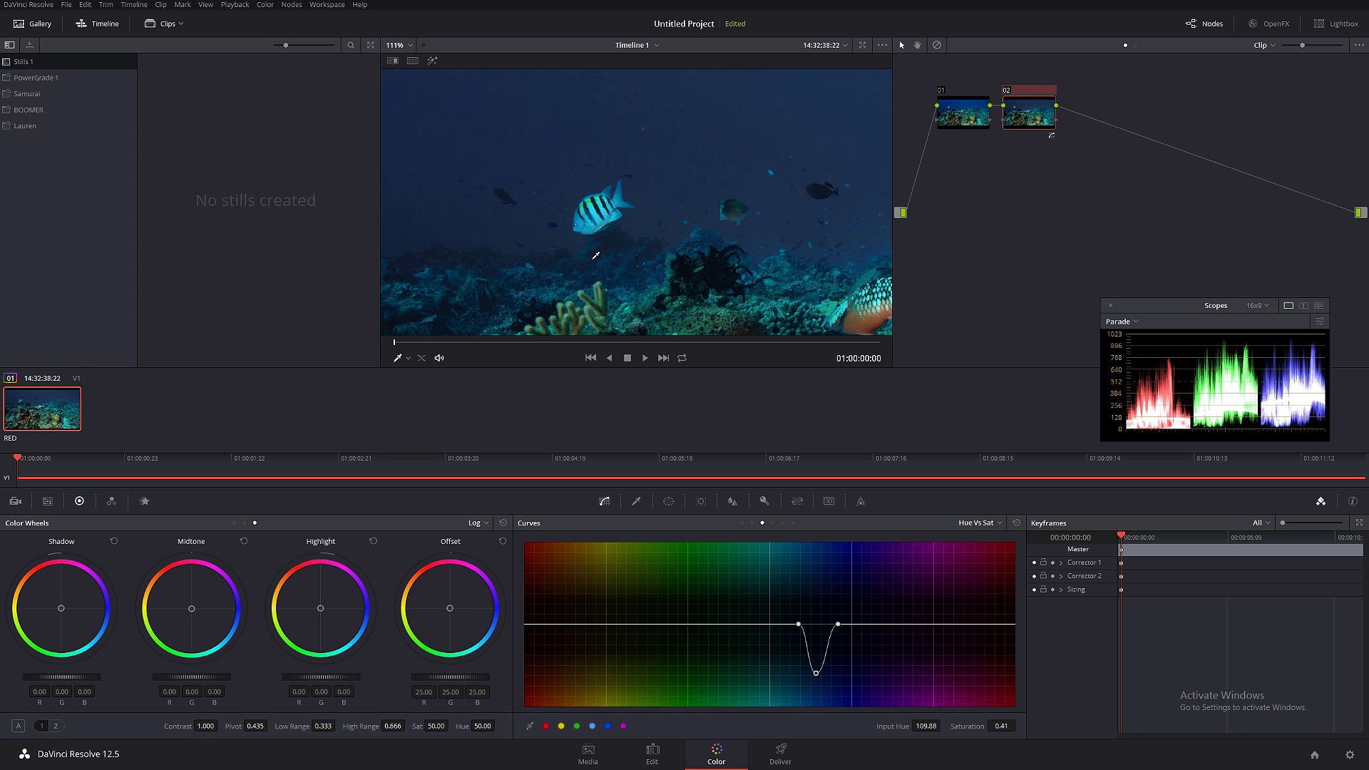
Widen the desaturated range toward blue and green, then reset to Saturation 1.00 and refit the viewer.
left_click_drag(838, 625, 890, 627)
mouse_move(799, 625)
left_mouse_down()
mouse_move(755, 626)
mouse_move(772, 629)
left_mouse_up()
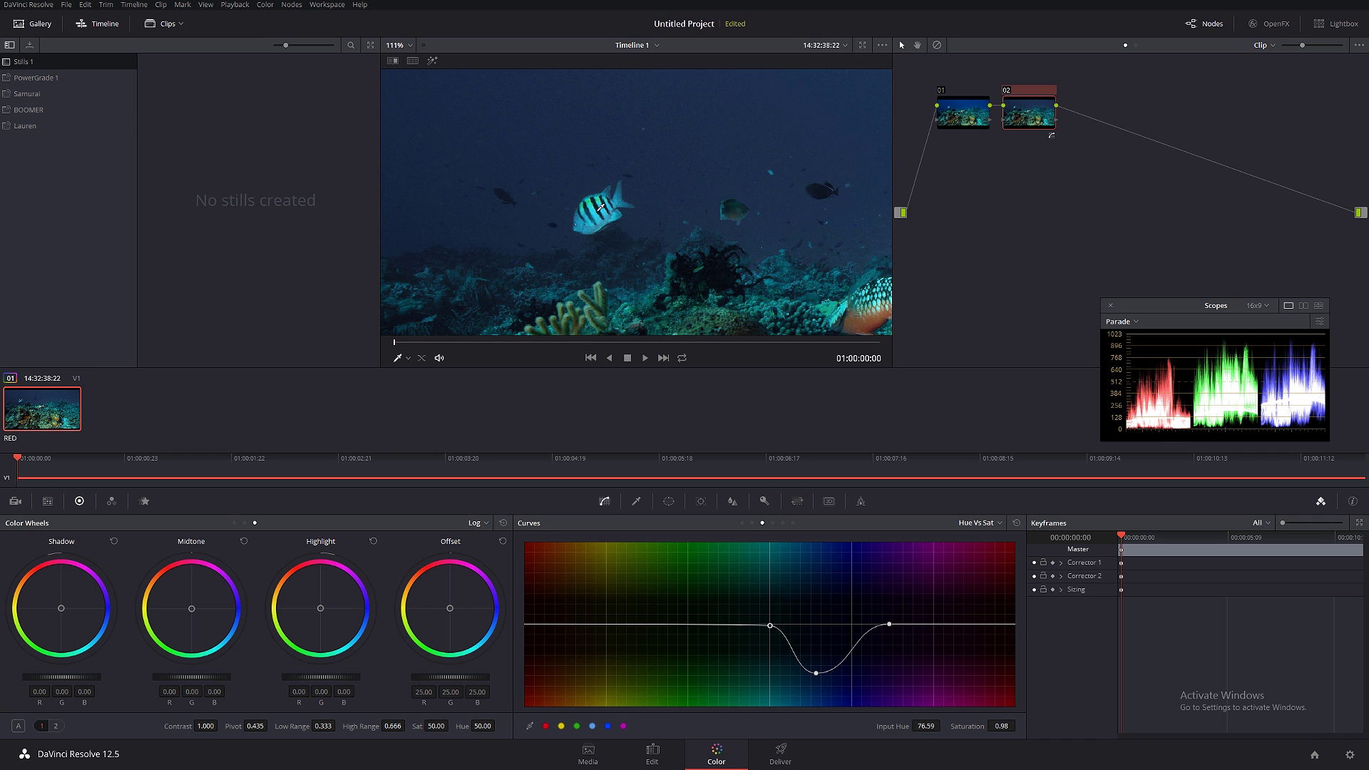
scroll(601, 208, "down", 5)
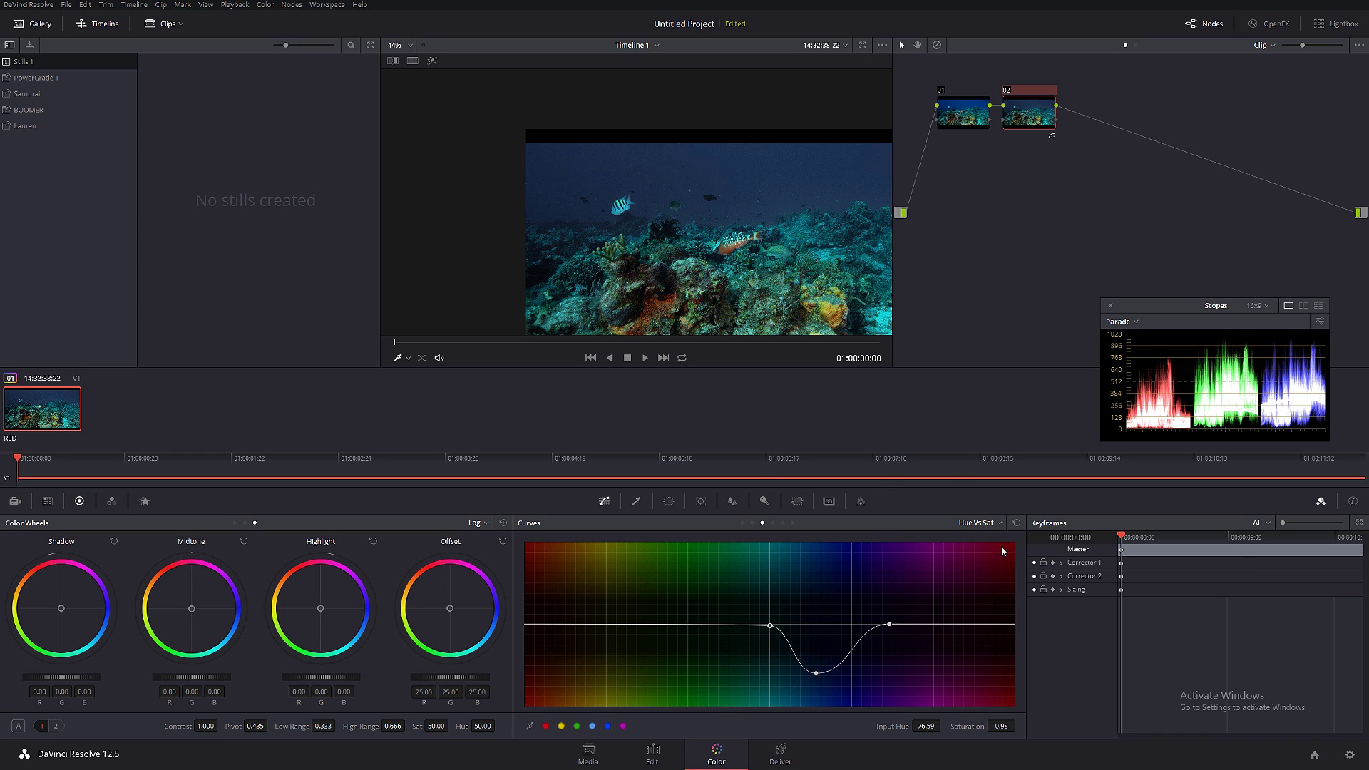
left_click(1017, 524)
left_click_drag(736, 219, 661, 183)
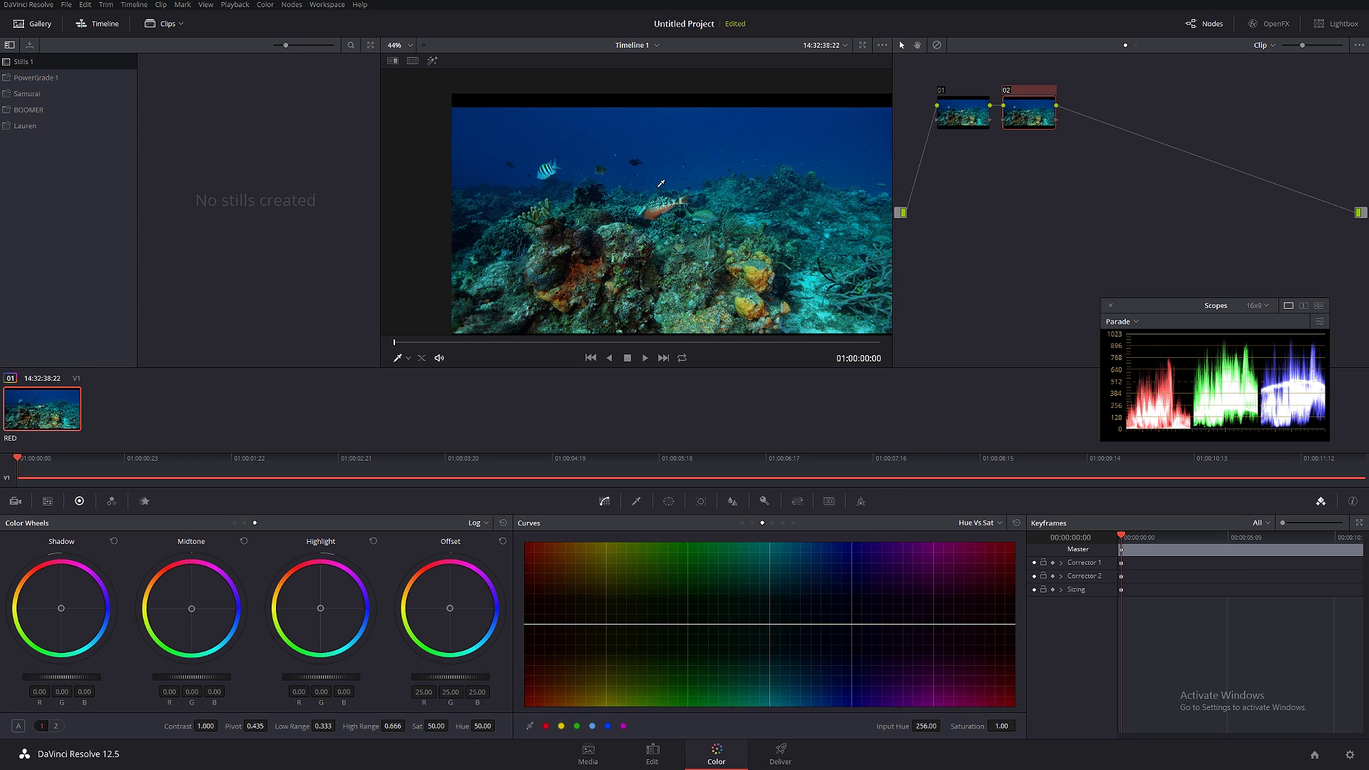
key("shift+z")
On the Hue Vs Lum curve, sample the water and raise its blue hues, widening the bump.
left_click(997, 524)
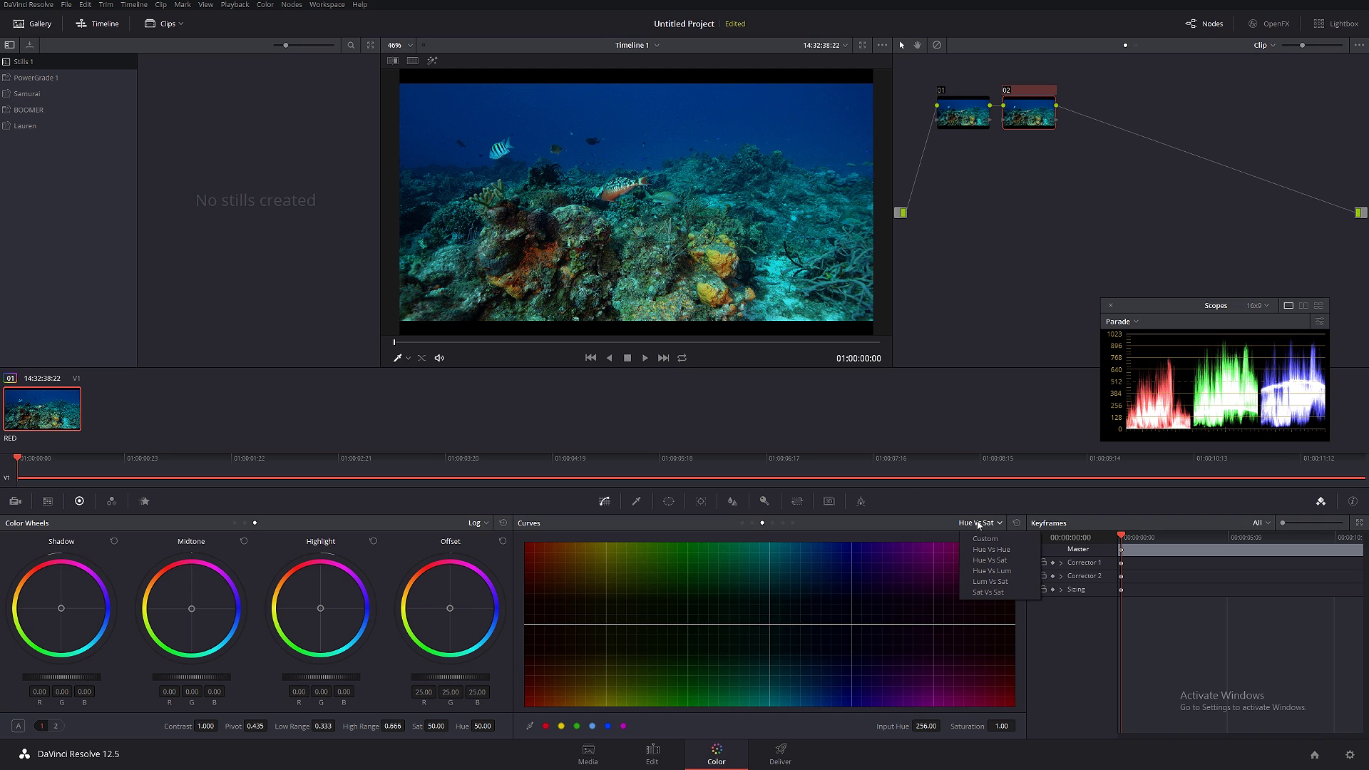
left_click(981, 571)
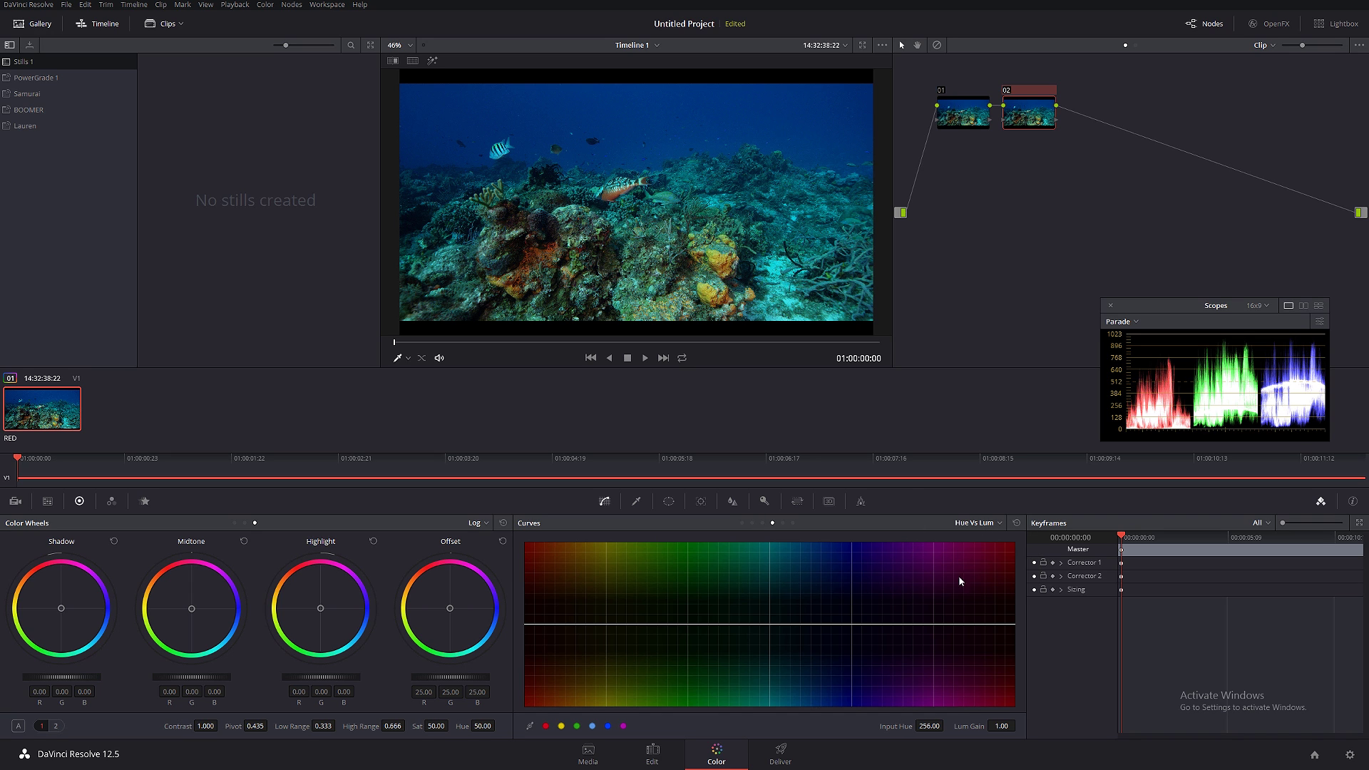
left_click(449, 110)
left_click_drag(819, 624, 814, 571)
left_click_drag(838, 624, 754, 625)
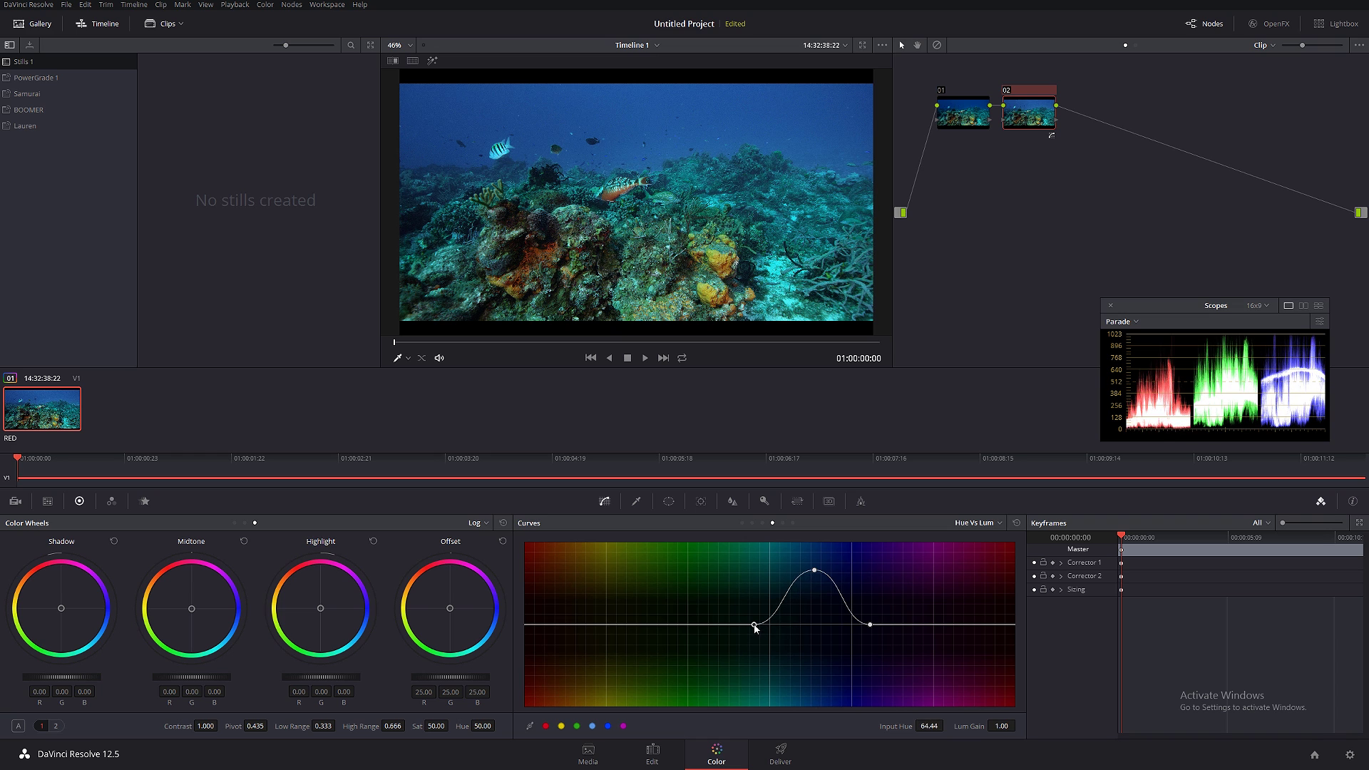
scroll(561, 201, "up", 5)
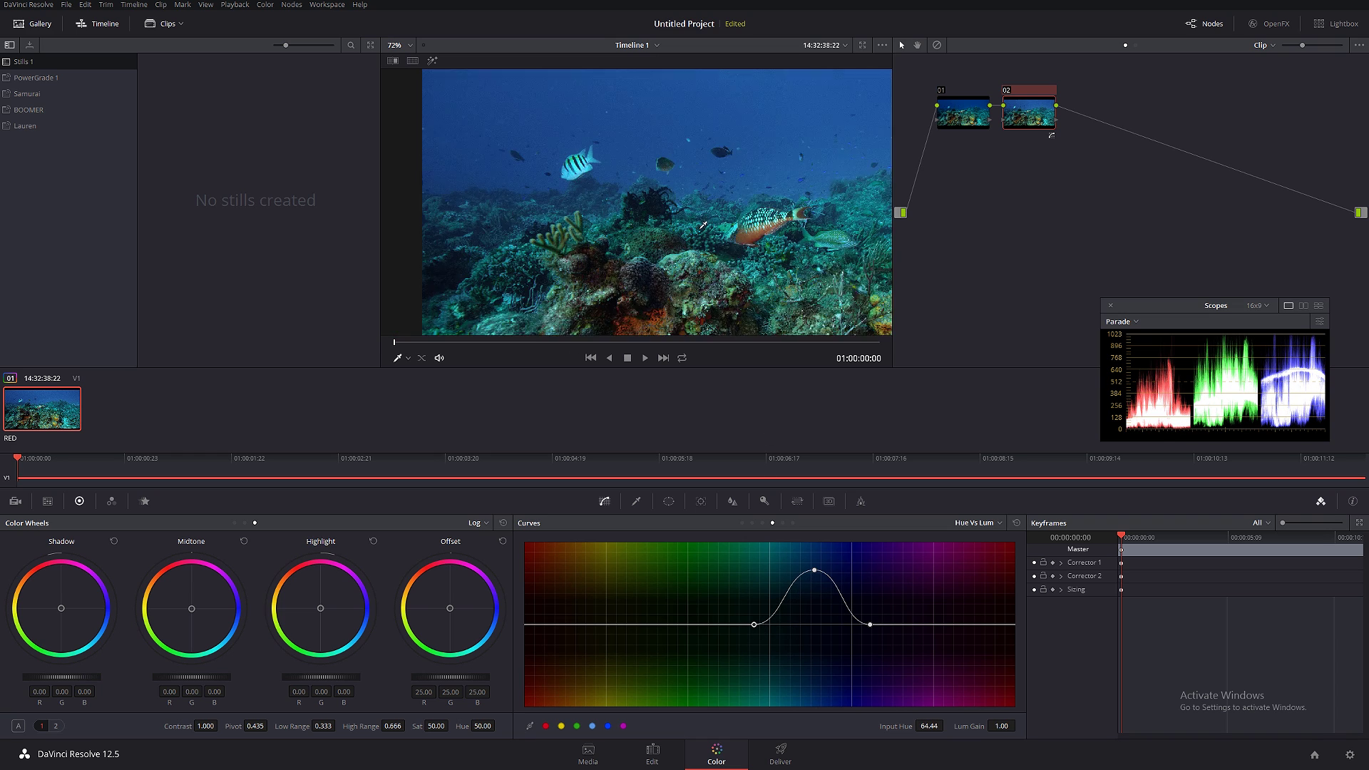
scroll(561, 201, "down", 5)
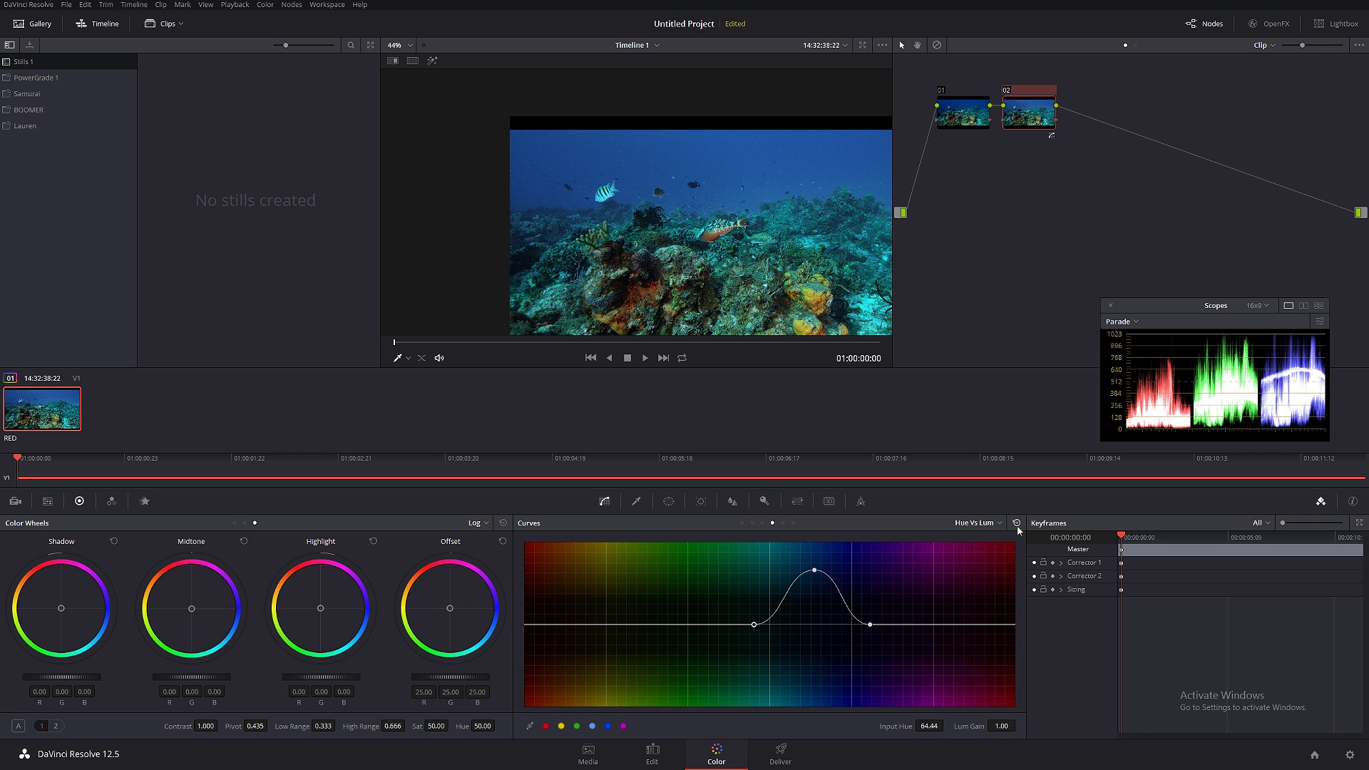
Reset Hue Vs Lum, switch to Lum Vs Sat, and raise the darkest-shadow endpoint's saturation.
left_click(1017, 523)
left_click(985, 525)
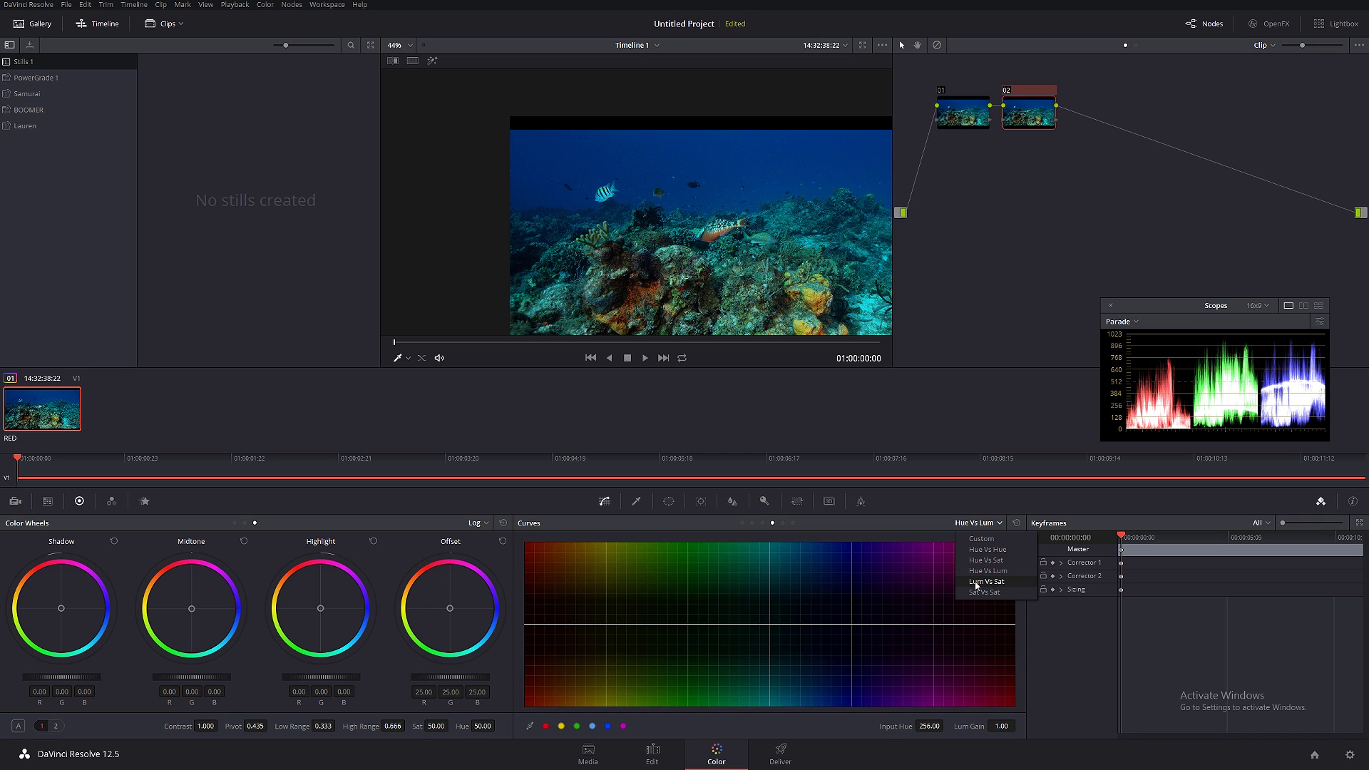
left_click(978, 523)
left_click(920, 597)
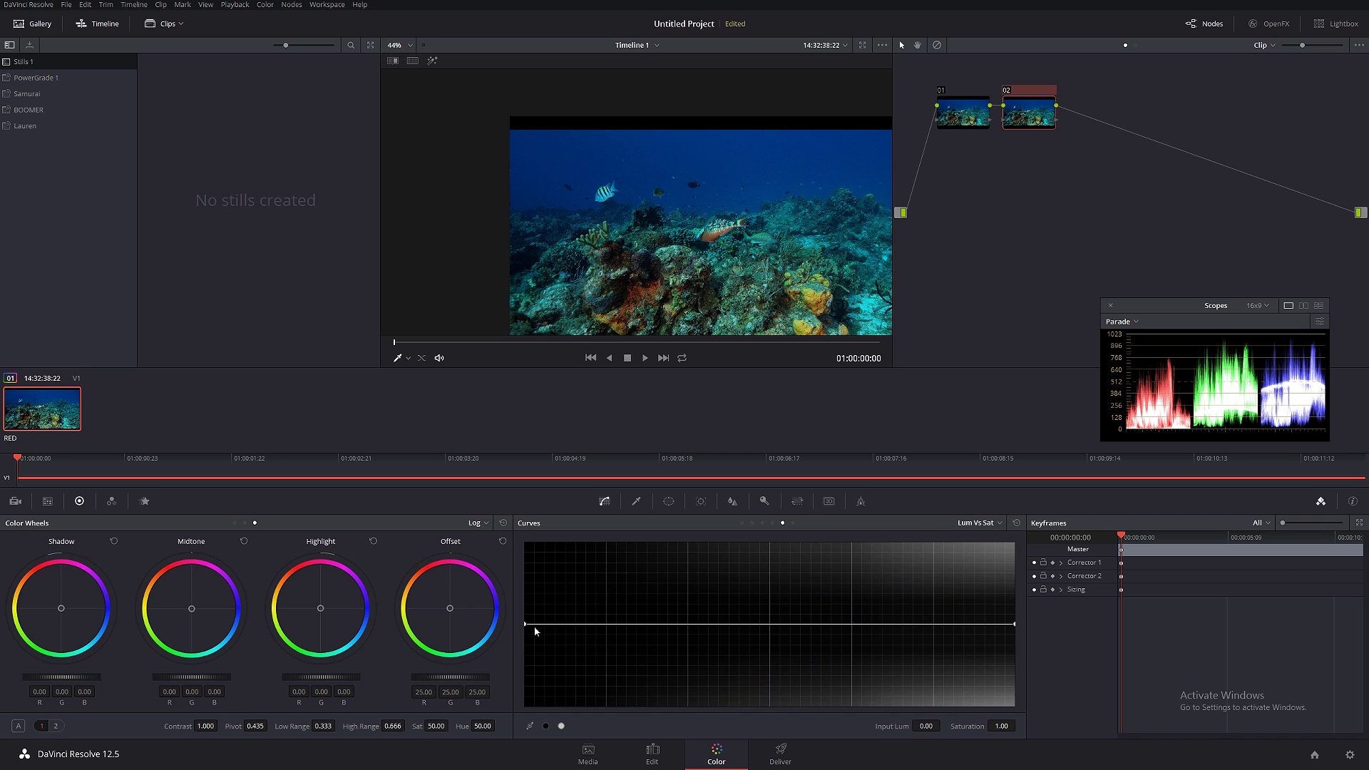
left_click_drag(526, 626, 574, 570)
Mute low-shadow saturation, raise midtones and upper mids, and push deep shadows to 2.00.
left_click(646, 599)
left_click_drag(646, 600, 628, 668)
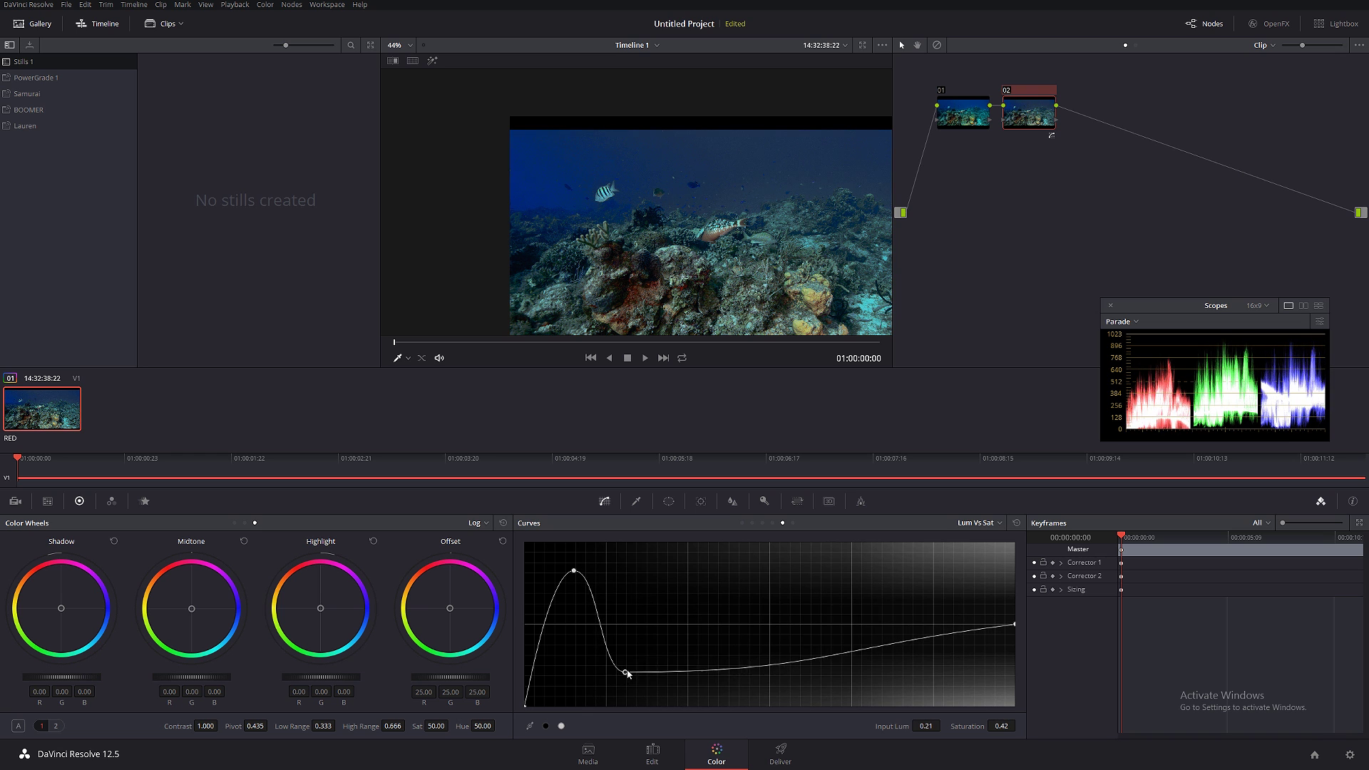
left_click_drag(730, 667, 768, 615)
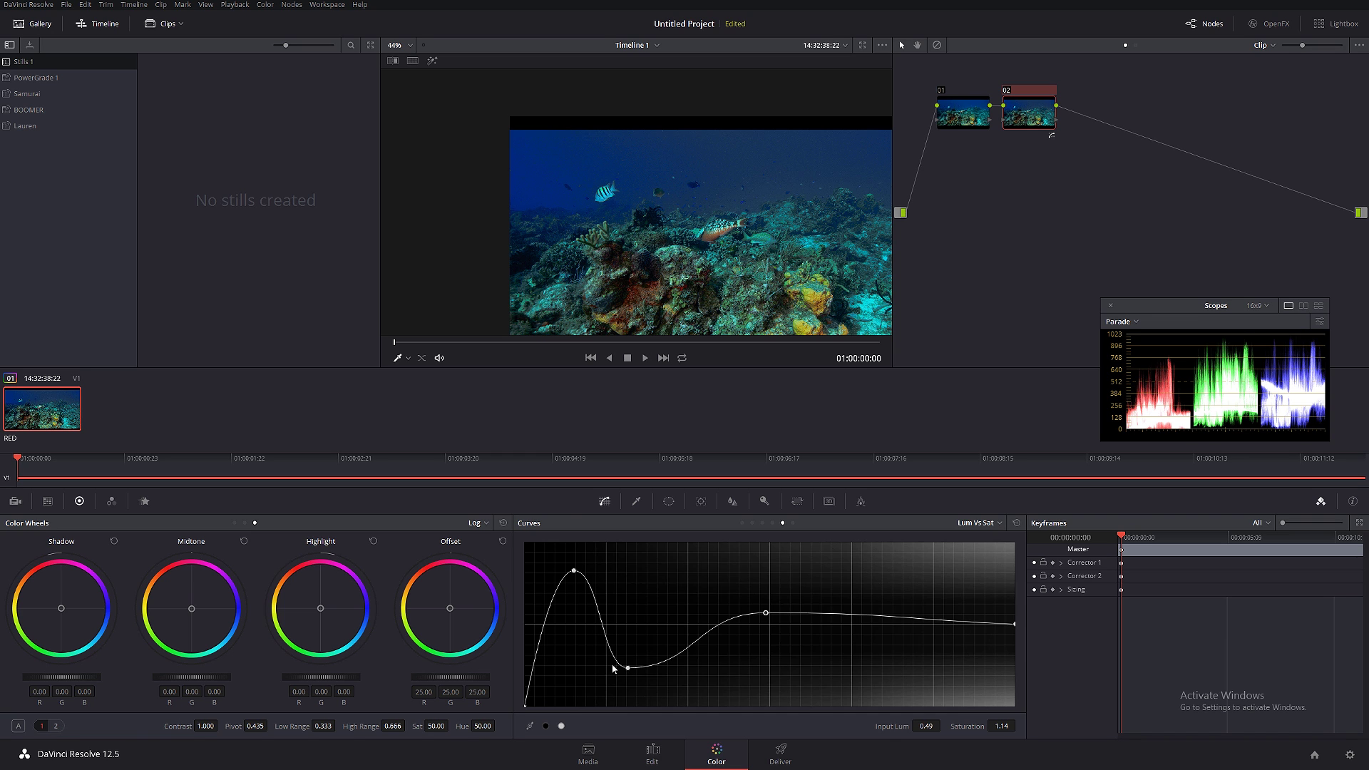
left_click_drag(627, 666, 618, 698)
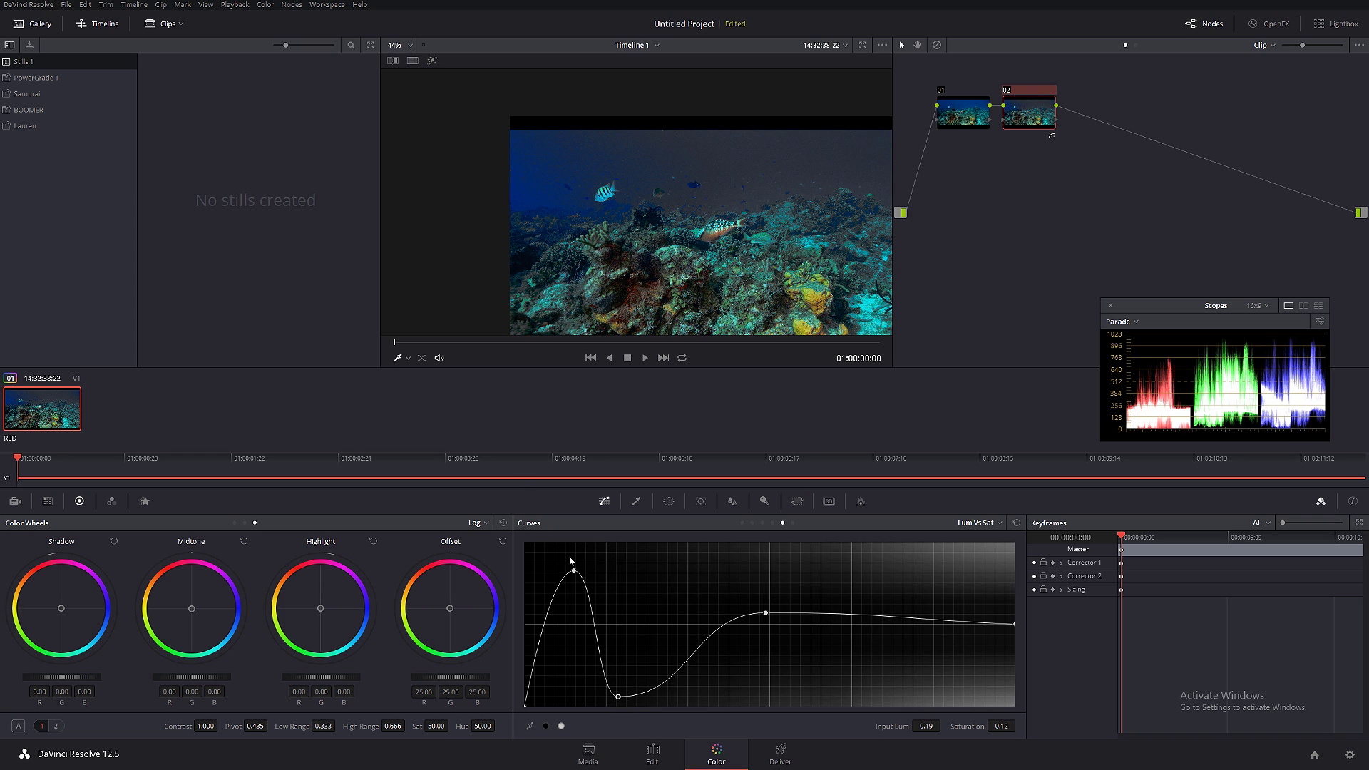
left_click_drag(574, 569, 562, 553)
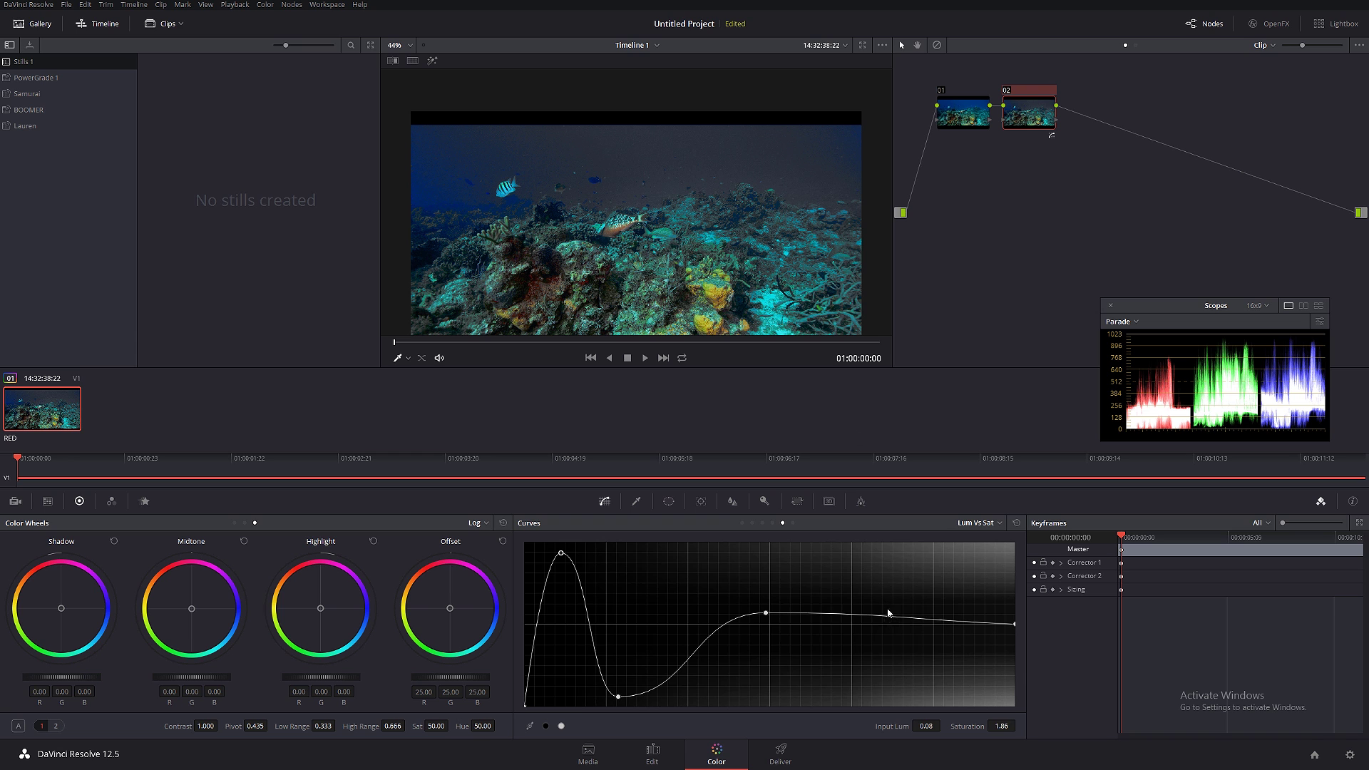
left_click_drag(889, 624, 812, 607)
left_click_drag(805, 685, 863, 582)
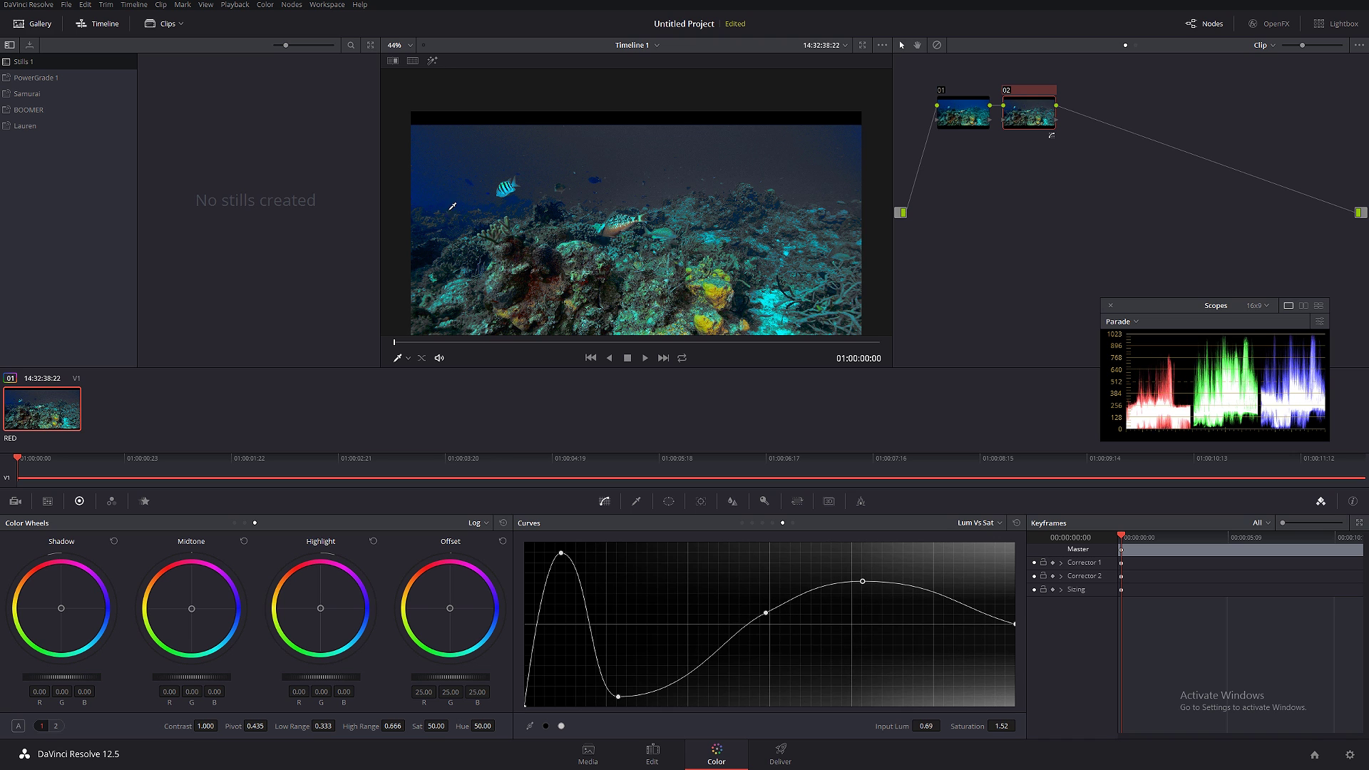
mouse_move(562, 554)
left_mouse_down()
mouse_move(549, 642)
mouse_move(555, 544)
left_mouse_up()
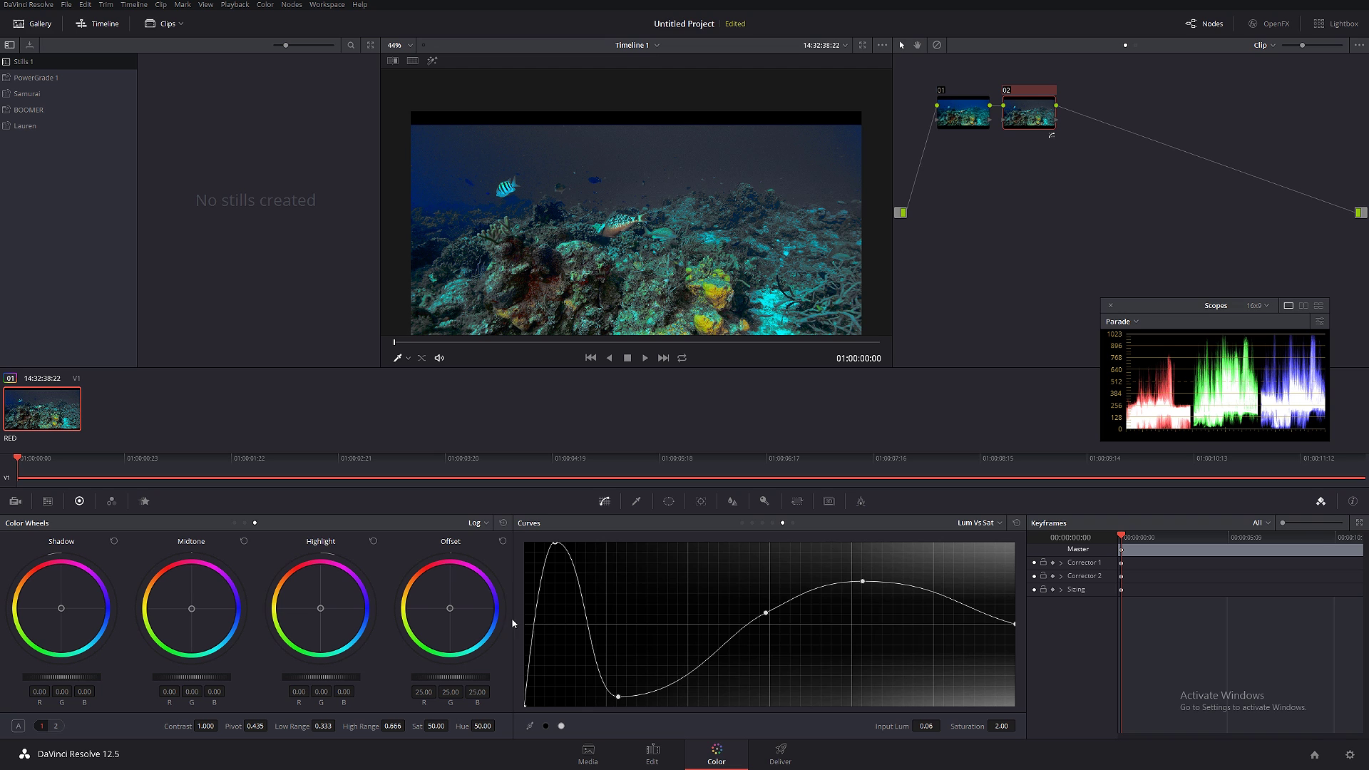
Reset Lum Vs Sat, try boosting low-saturation colours on Sat Vs Sat, then reset to 1.00.
left_click(1017, 524)
left_click(991, 523)
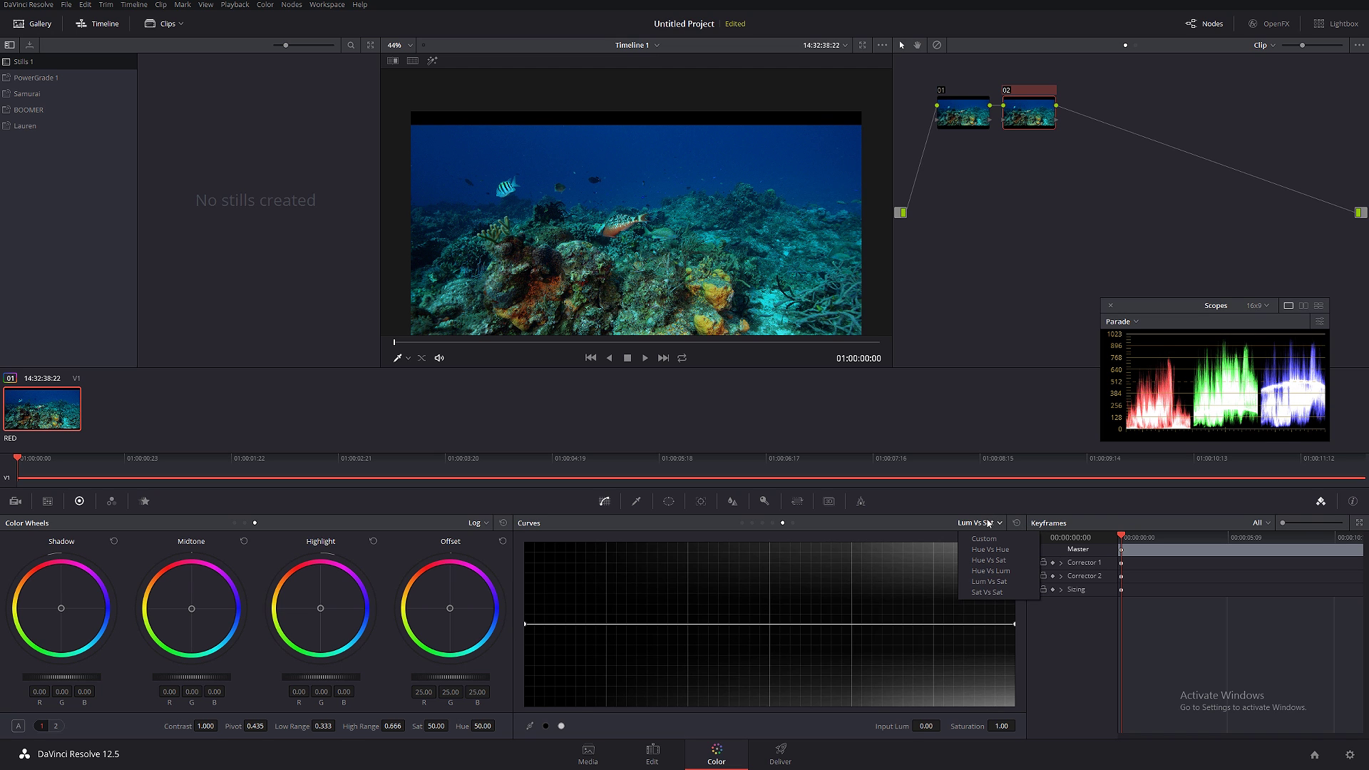
left_click(980, 595)
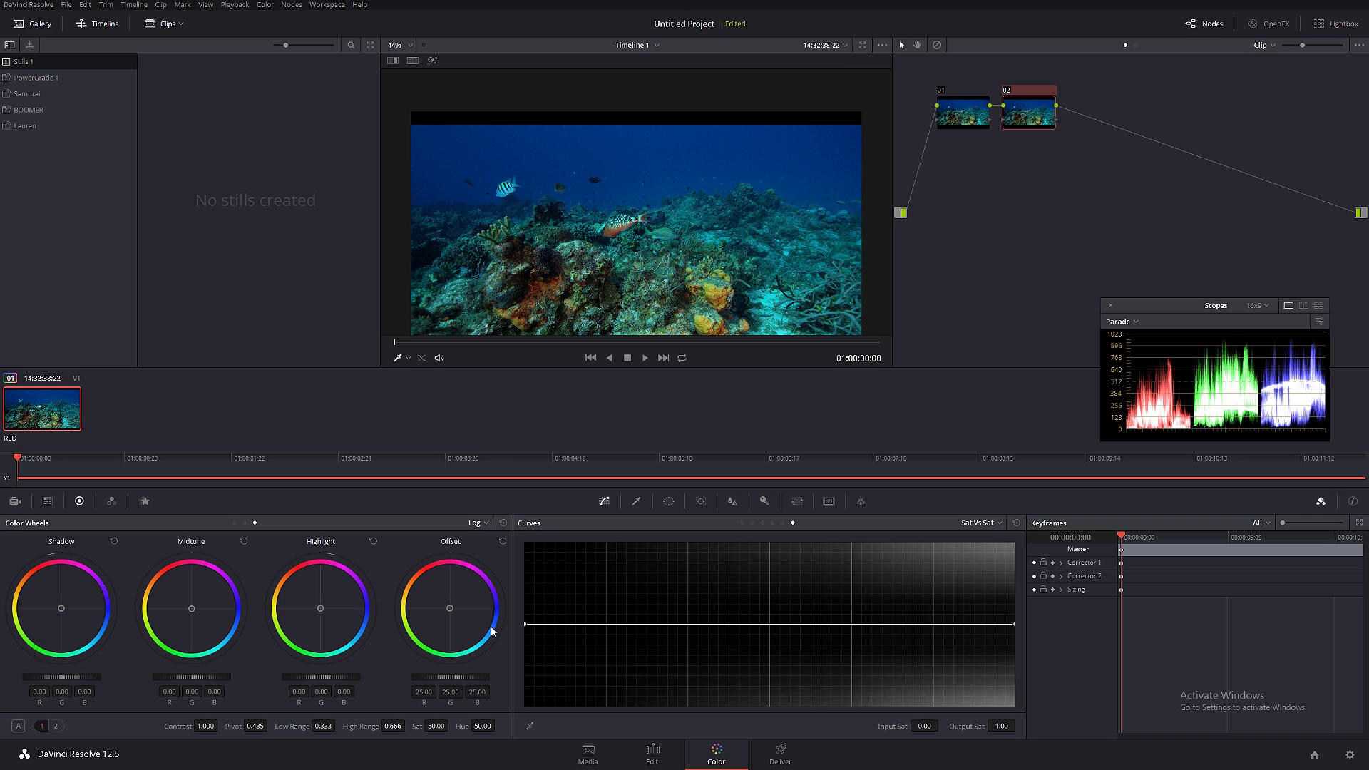
left_click_drag(528, 629, 502, 521)
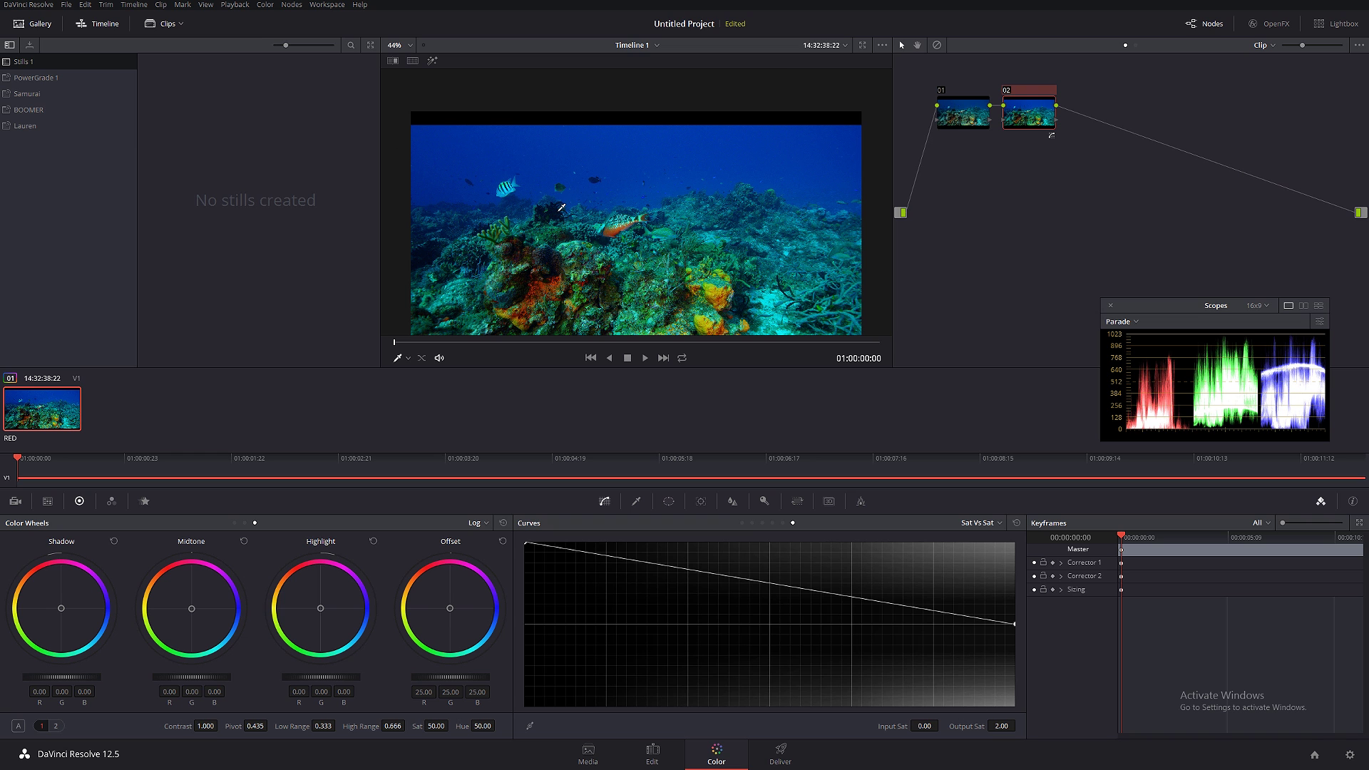
left_click_drag(555, 548, 635, 670)
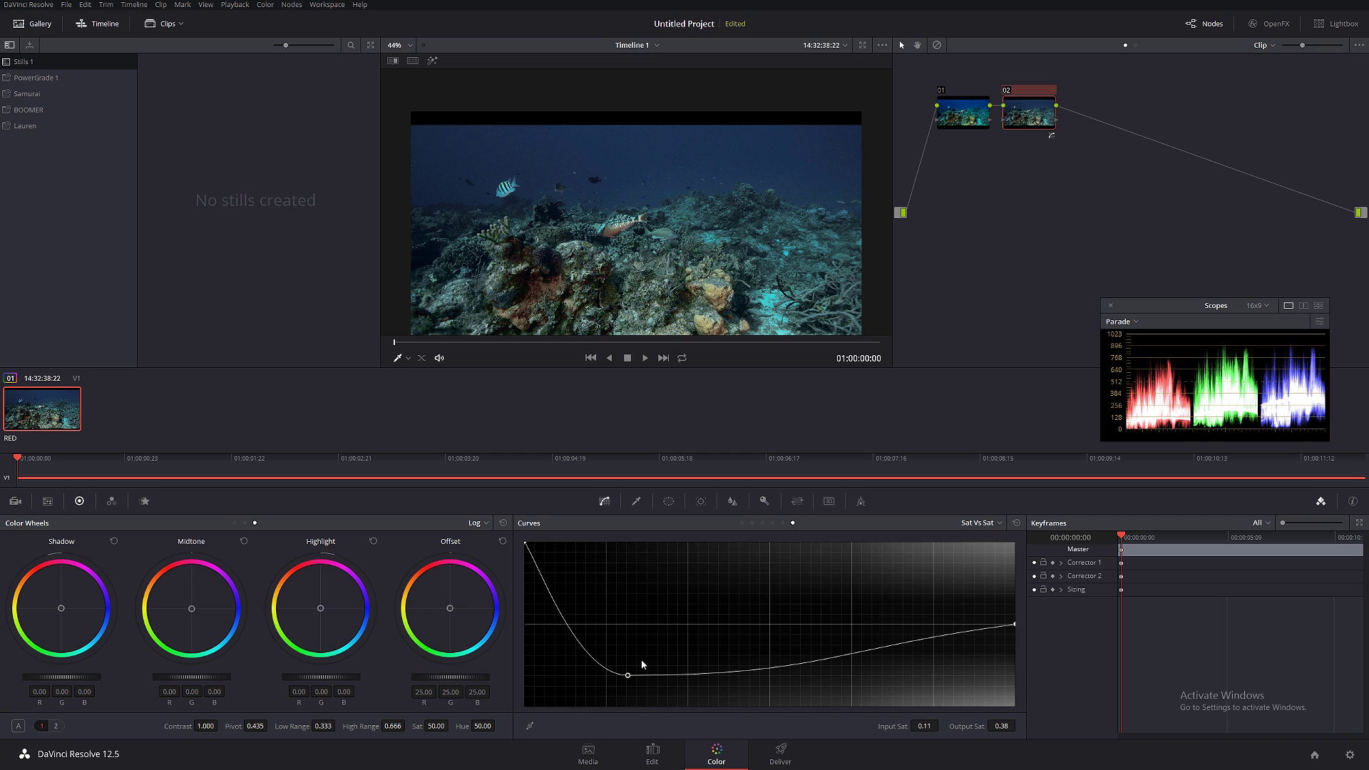
left_click(1018, 523)
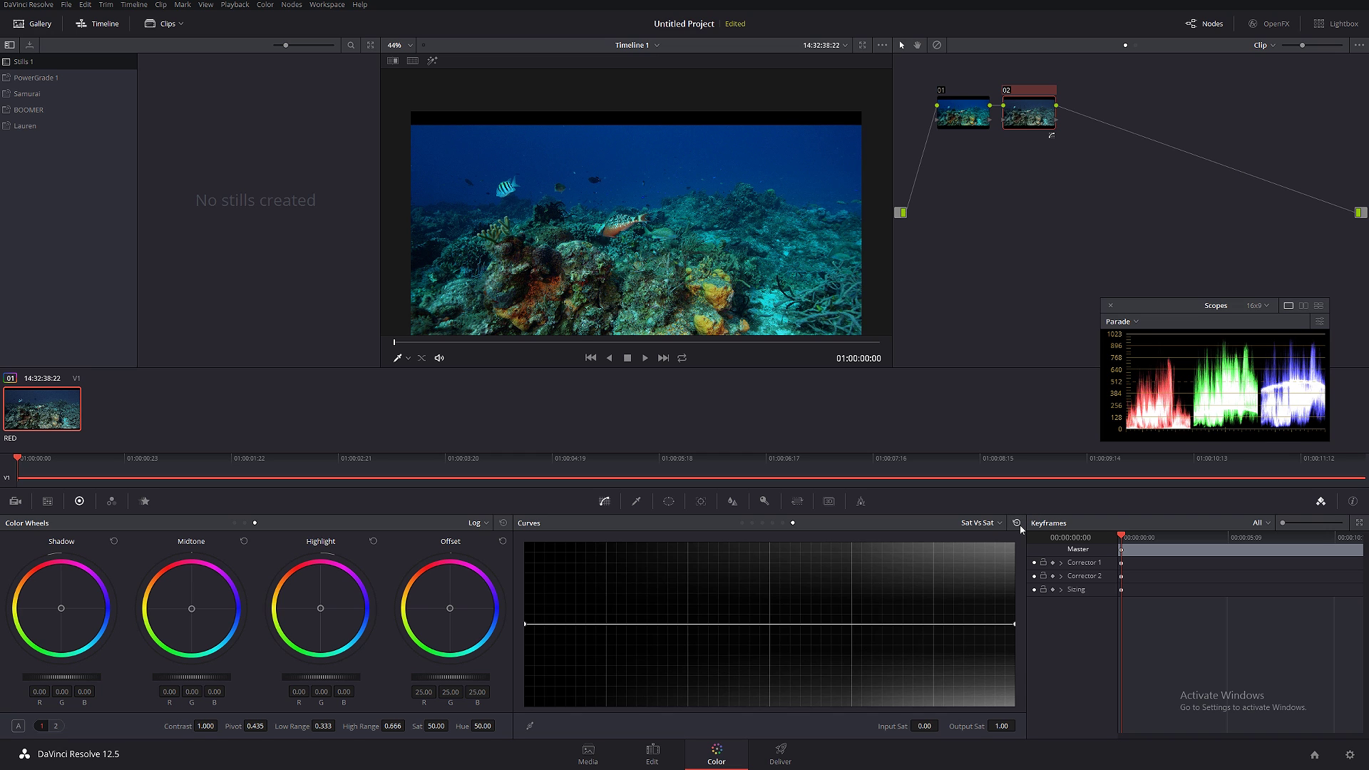